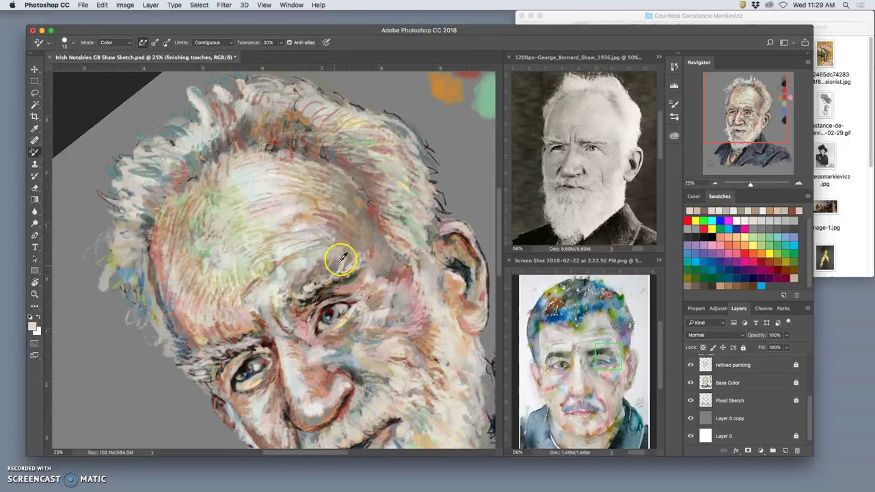
Step: Switch from the Color Replacement tool to the Brush tool on the finishing touches layer, with a tan skin colour sampled from the portrait's brow
alt+click(349, 229)
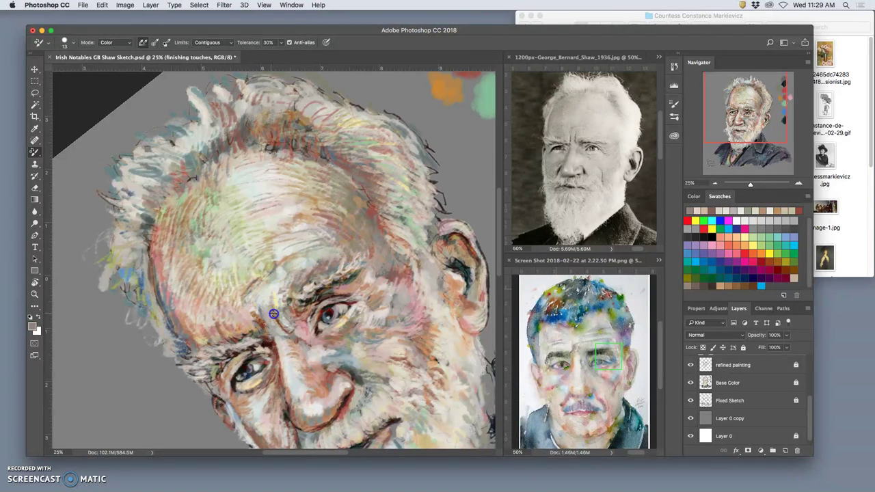
scroll(810, 412, up, 3)
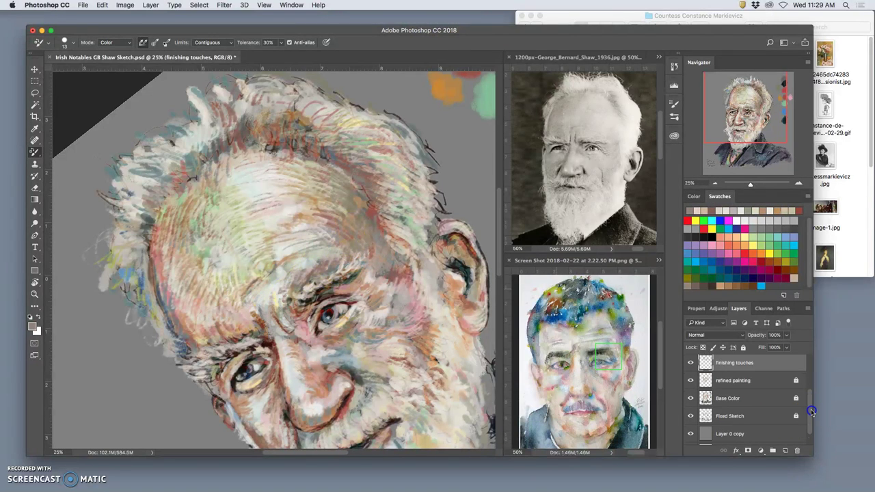
scroll(812, 403, up, 1)
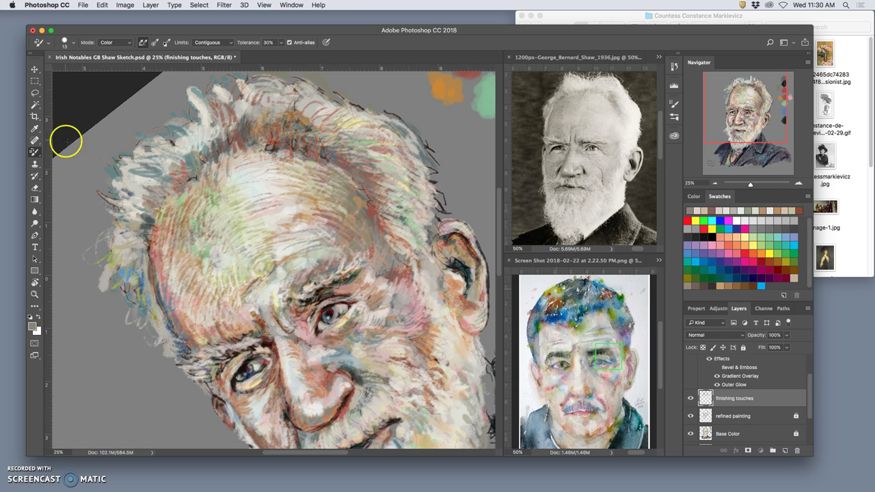
drag(34, 152, 69, 151)
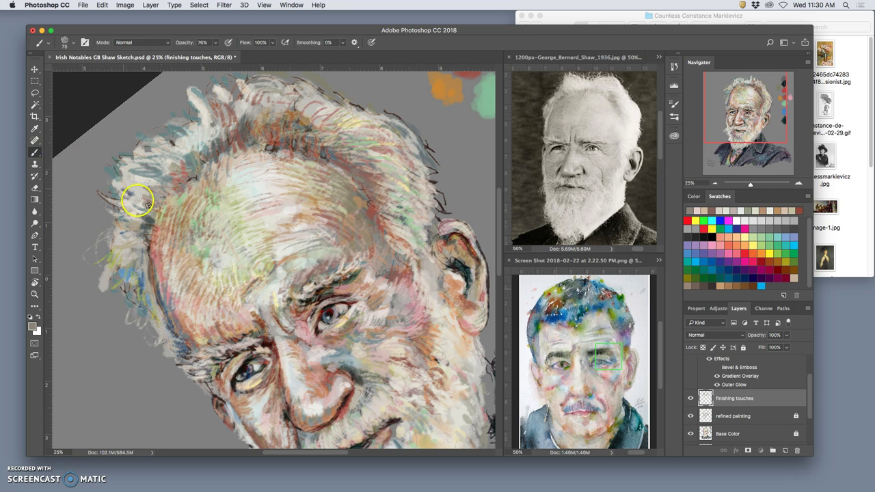
alt+click(284, 262)
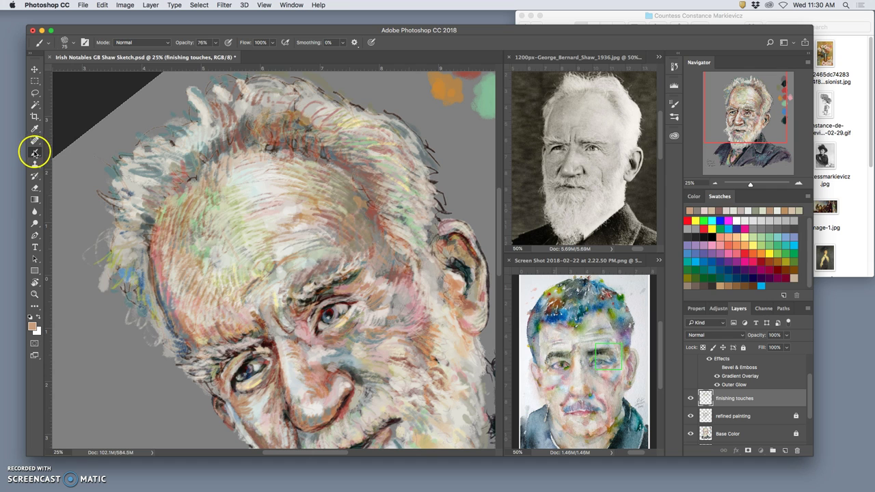
mouse_move(41, 156)
mouse_down()
mouse_move(62, 176)
mouse_move(36, 148)
mouse_up()
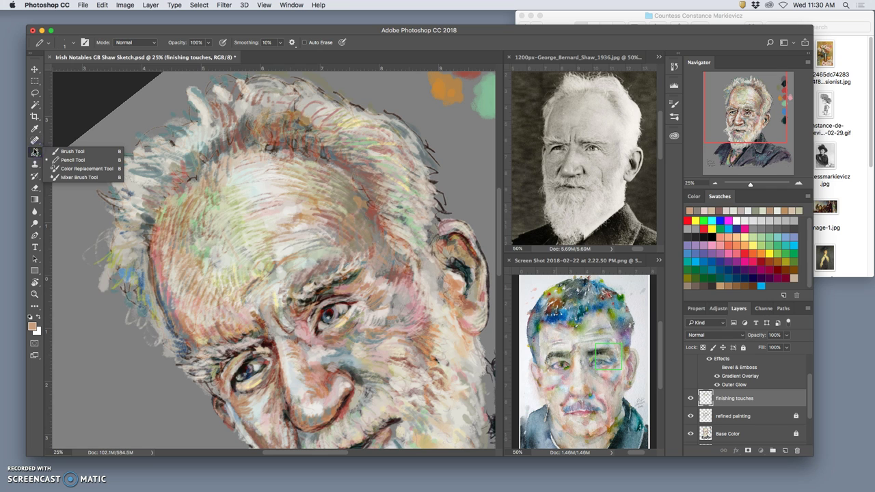
click(69, 151)
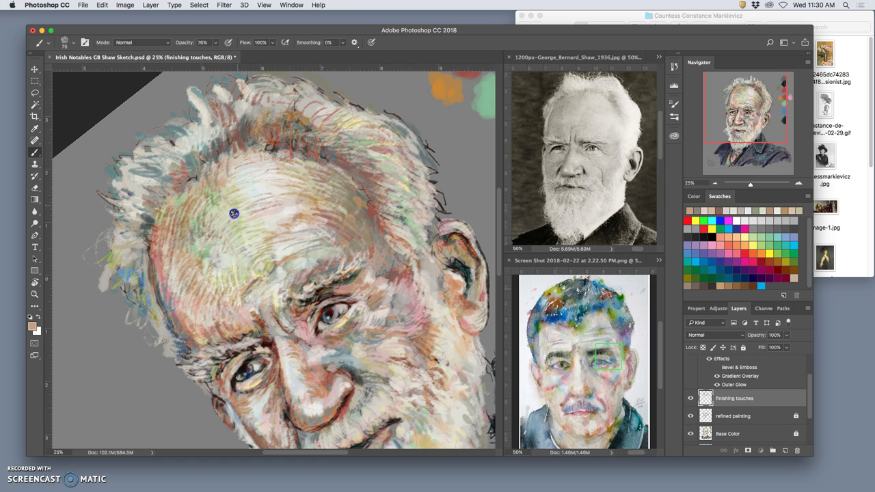
Step: Paint short tan, pale green and off-white strokes across the forehead and down towards the brow, sampling colours from the skin
mouse_move(261, 185)
mouse_down()
mouse_move(270, 183)
mouse_move(264, 195)
mouse_up()
mouse_move(244, 215)
mouse_down()
mouse_move(215, 240)
mouse_move(221, 206)
mouse_move(206, 218)
mouse_move(223, 208)
mouse_move(216, 235)
mouse_move(241, 207)
mouse_move(223, 227)
mouse_up()
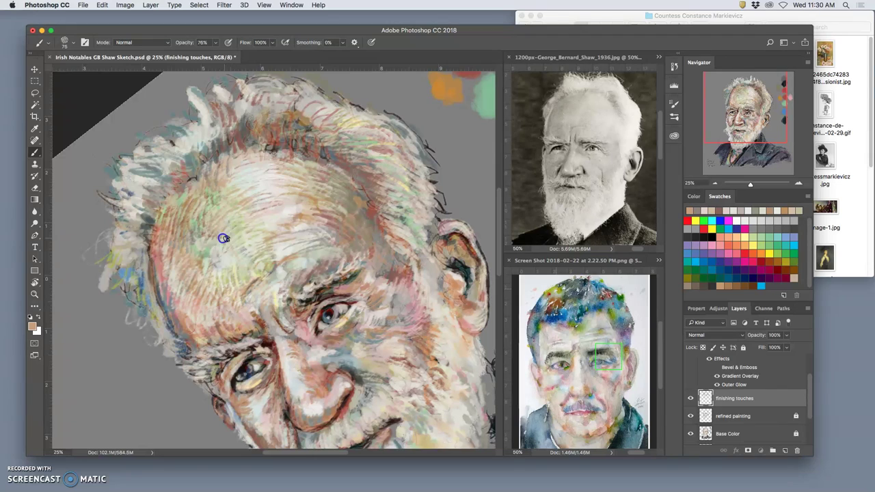
alt+click(246, 251)
mouse_move(254, 202)
mouse_down()
mouse_move(239, 211)
mouse_move(248, 179)
mouse_up()
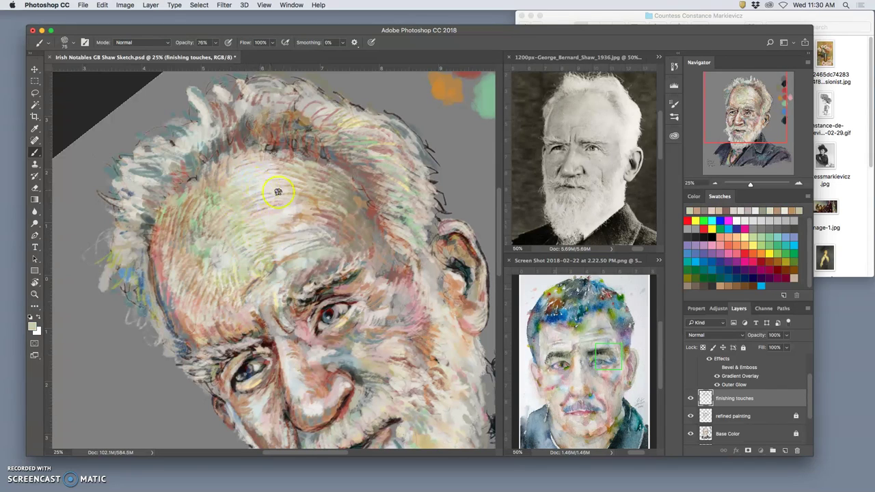
mouse_move(276, 290)
mouse_down()
mouse_move(262, 312)
mouse_move(272, 329)
mouse_move(302, 282)
mouse_move(237, 316)
mouse_move(275, 261)
mouse_move(249, 290)
mouse_move(248, 309)
mouse_move(240, 293)
mouse_move(229, 319)
mouse_up()
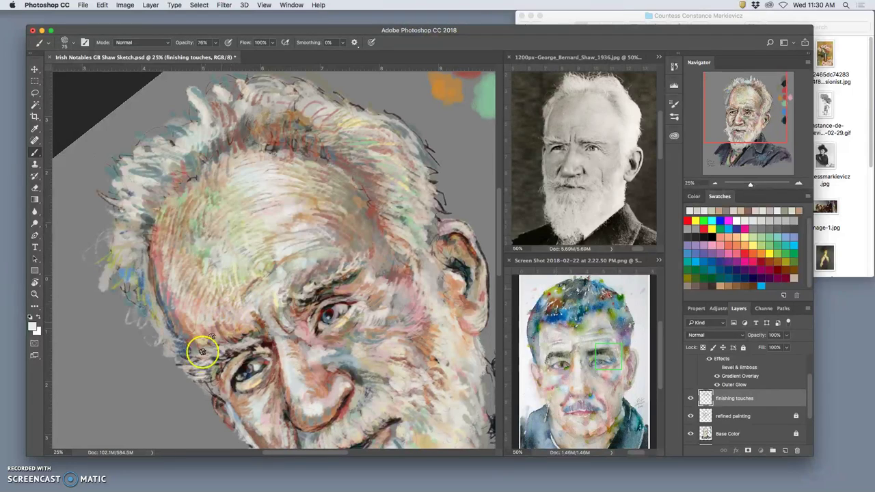
Step: Paint off-white and light grey strokes through the hair above the ear, and reddish-brown strokes on the adjoining temple
drag(385, 307, 339, 276)
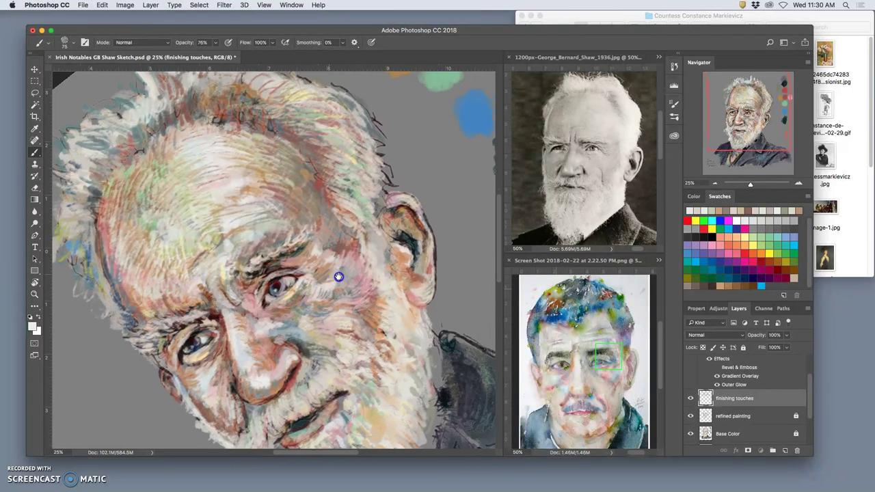
mouse_move(367, 243)
mouse_down()
mouse_move(375, 238)
mouse_move(362, 217)
mouse_up()
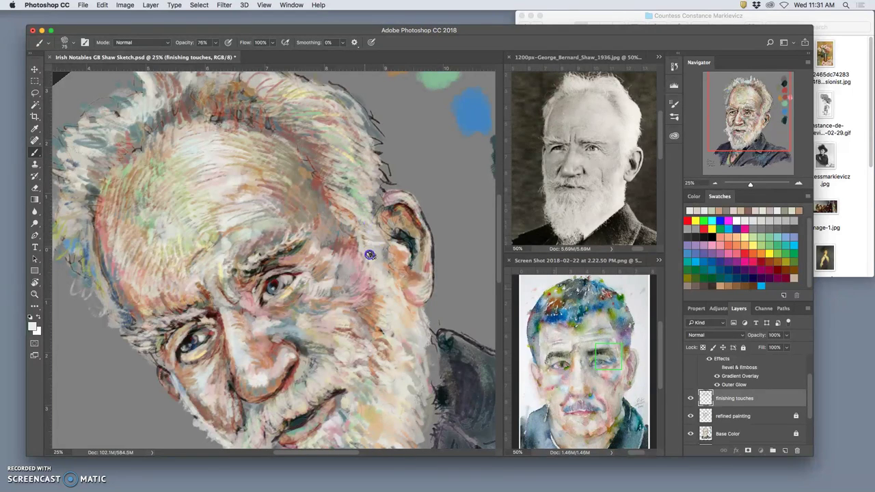
drag(375, 272, 368, 247)
mouse_move(391, 278)
mouse_down()
mouse_move(394, 262)
mouse_move(386, 266)
mouse_move(394, 280)
mouse_move(401, 260)
mouse_move(371, 238)
mouse_move(401, 264)
mouse_move(389, 267)
mouse_move(383, 241)
mouse_up()
mouse_move(385, 205)
mouse_down()
mouse_move(389, 226)
mouse_move(376, 225)
mouse_move(385, 225)
mouse_move(371, 201)
mouse_move(382, 202)
mouse_move(383, 181)
mouse_move(373, 173)
mouse_move(384, 164)
mouse_move(382, 176)
mouse_move(392, 173)
mouse_move(385, 181)
mouse_move(360, 145)
mouse_move(379, 135)
mouse_move(359, 107)
mouse_move(381, 134)
mouse_move(361, 133)
mouse_move(372, 162)
mouse_up()
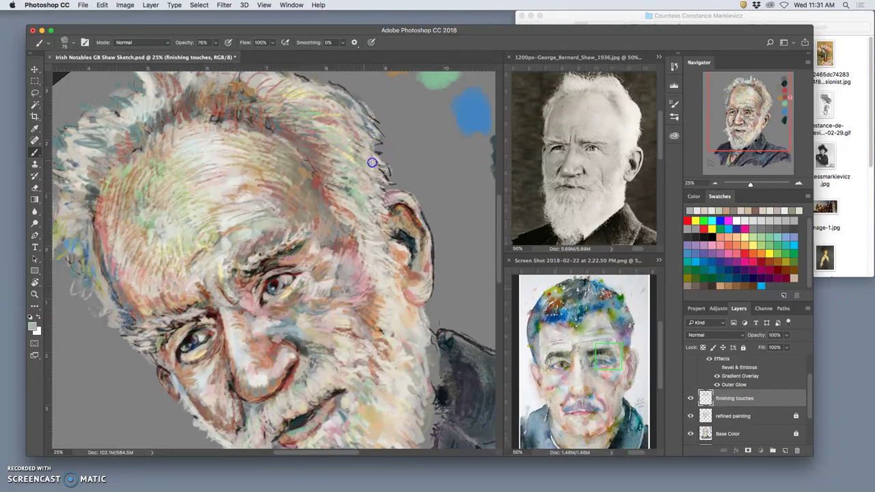
mouse_move(378, 194)
mouse_down()
mouse_move(379, 232)
mouse_move(344, 184)
mouse_up()
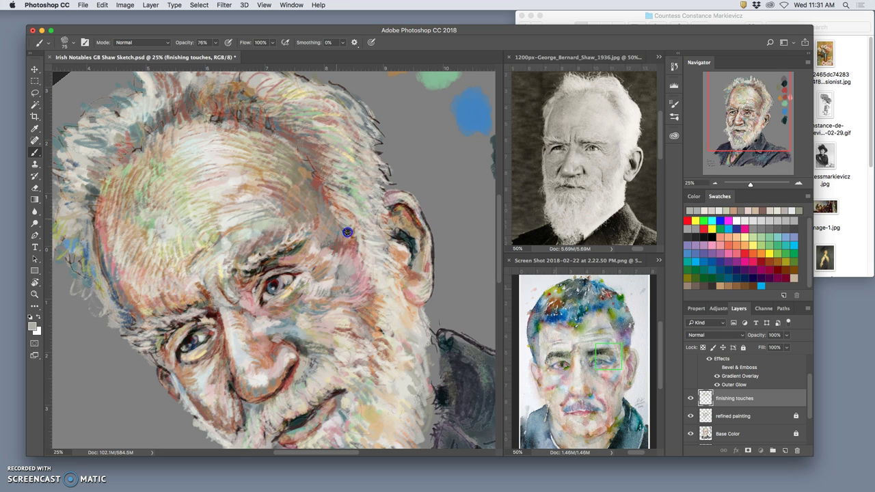
alt+click(317, 173)
mouse_move(329, 195)
mouse_down()
mouse_move(347, 208)
mouse_move(348, 236)
mouse_move(328, 220)
mouse_up()
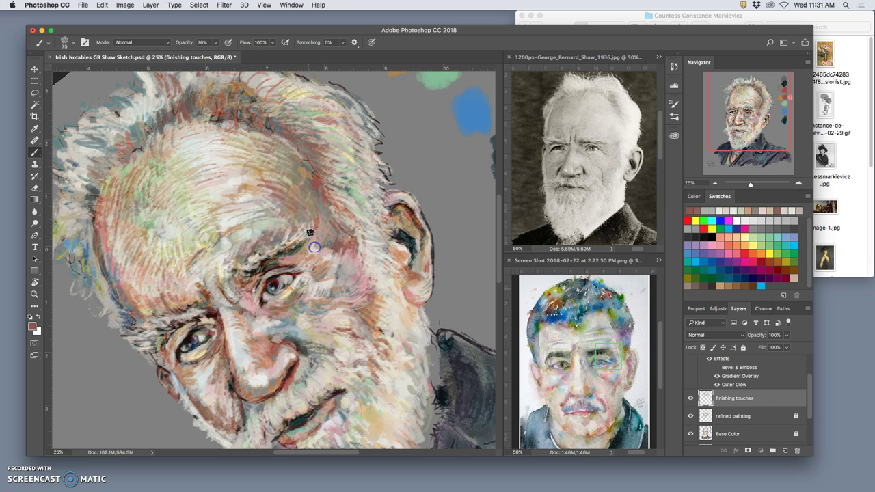
Step: Blend the skin beneath the lower eye and on its cheek with sampled off-white, pale blue, tan and red-brown strokes
alt+click(200, 360)
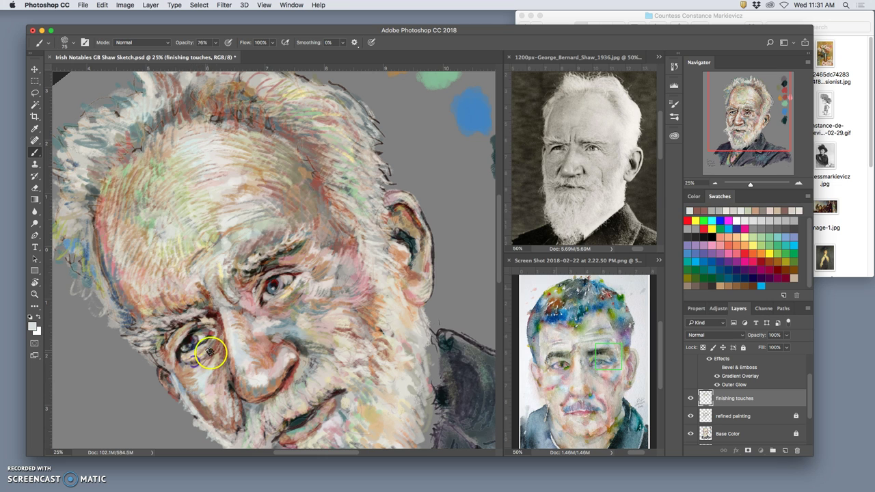
alt+click(197, 356)
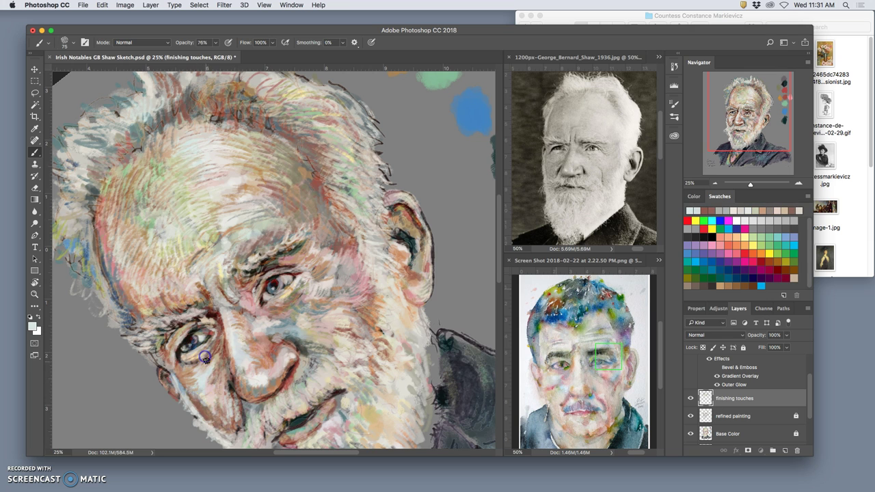
alt+click(212, 366)
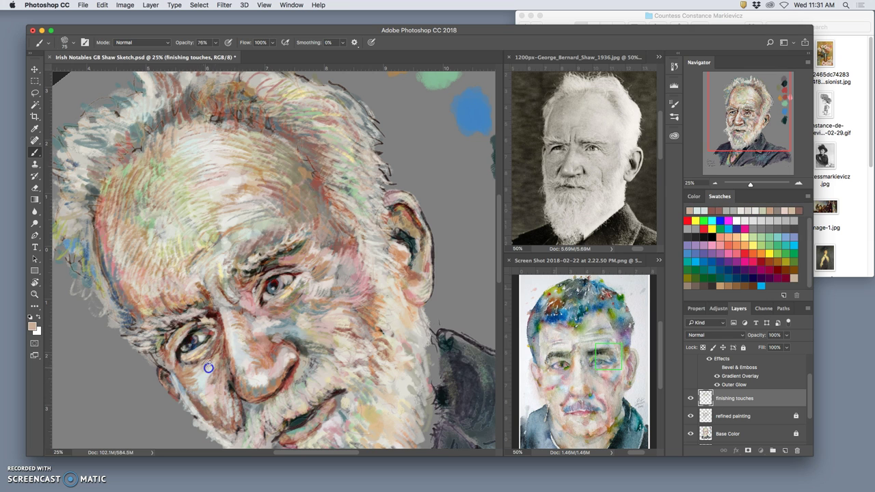
alt+click(219, 354)
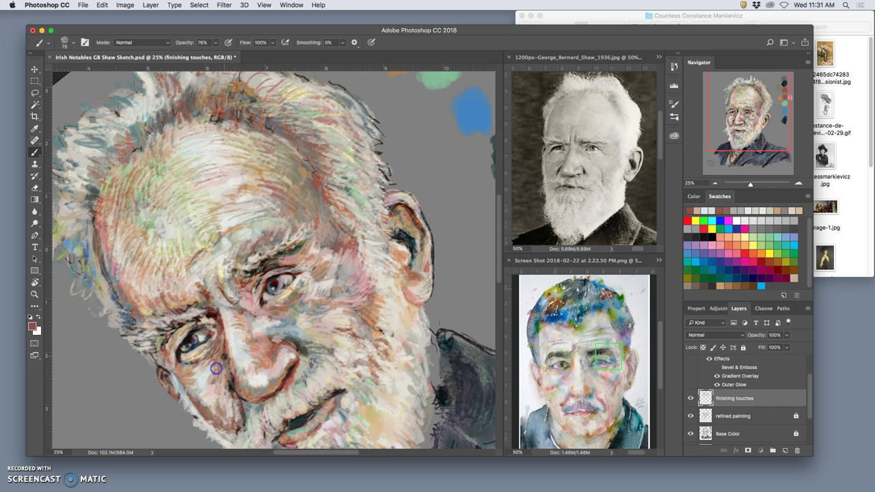
drag(201, 384, 204, 382)
Step: Add sampled red-brown strokes around the nostril and cheek fold, along the nose and up to the brow
alt+click(173, 299)
alt+click(220, 404)
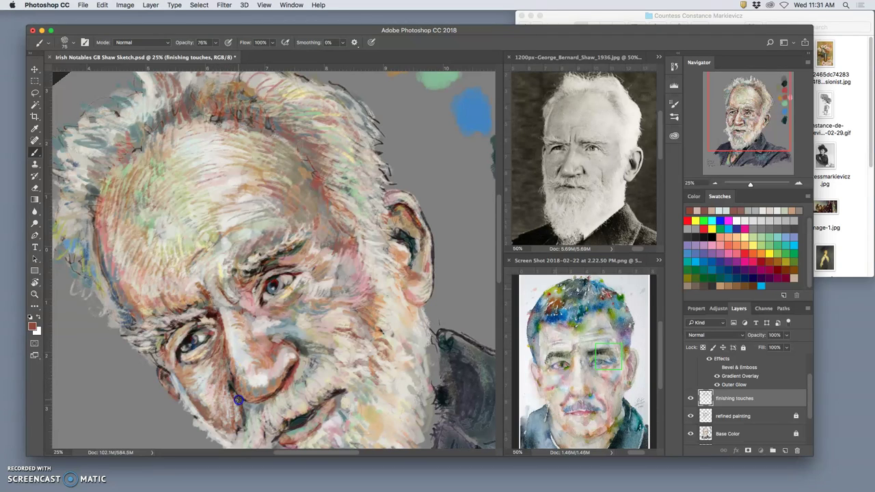
drag(245, 416, 244, 419)
mouse_move(250, 410)
mouse_down()
mouse_move(245, 419)
mouse_move(255, 409)
mouse_up()
drag(277, 368, 292, 281)
drag(268, 248, 276, 294)
Step: Darken the hairline around the forehead and the tuft beside it with deep blue-grey strokes sampled from the eye
mouse_move(140, 143)
mouse_down()
mouse_move(184, 114)
mouse_move(240, 220)
mouse_move(260, 328)
mouse_move(236, 322)
mouse_move(175, 100)
mouse_up()
alt+click(235, 328)
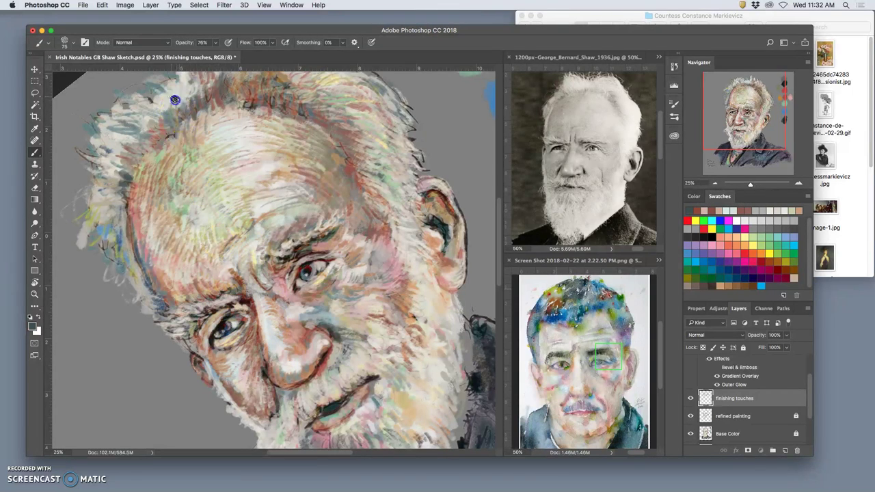
click(164, 129)
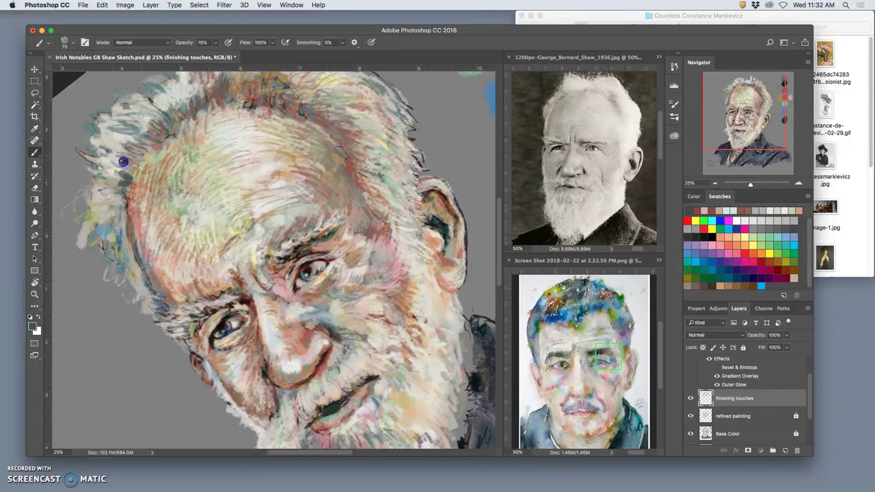
mouse_move(102, 156)
mouse_down()
mouse_move(118, 166)
mouse_move(119, 191)
mouse_up()
drag(114, 225, 114, 229)
click(164, 122)
mouse_move(184, 103)
mouse_down()
mouse_move(193, 110)
mouse_move(203, 85)
mouse_move(228, 81)
mouse_move(237, 91)
mouse_up()
Step: Layer sampled pale grey and darker hair-coloured strokes over the swept-back hair beside the forehead
alt+click(167, 100)
mouse_move(171, 111)
mouse_down()
mouse_move(167, 100)
mouse_move(186, 101)
mouse_up()
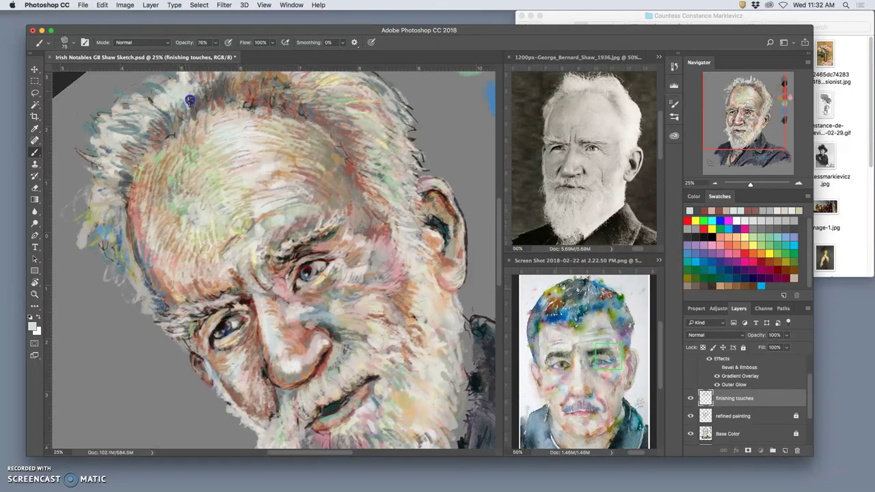
alt+click(146, 123)
mouse_move(139, 128)
mouse_down()
mouse_move(118, 119)
mouse_move(113, 129)
mouse_move(159, 138)
mouse_move(136, 129)
mouse_move(143, 127)
mouse_move(126, 103)
mouse_move(136, 108)
mouse_move(131, 132)
mouse_move(94, 136)
mouse_move(91, 119)
mouse_move(110, 135)
mouse_move(92, 128)
mouse_move(111, 135)
mouse_move(94, 147)
mouse_move(100, 166)
mouse_move(81, 159)
mouse_move(102, 158)
mouse_move(131, 94)
mouse_move(155, 96)
mouse_move(156, 105)
mouse_move(178, 76)
mouse_move(168, 120)
mouse_move(123, 151)
mouse_up()
Step: Add sampled tan, green, grey, orange and slate-blue strokes to vary the colour of the hair above the forehead
alt+click(143, 171)
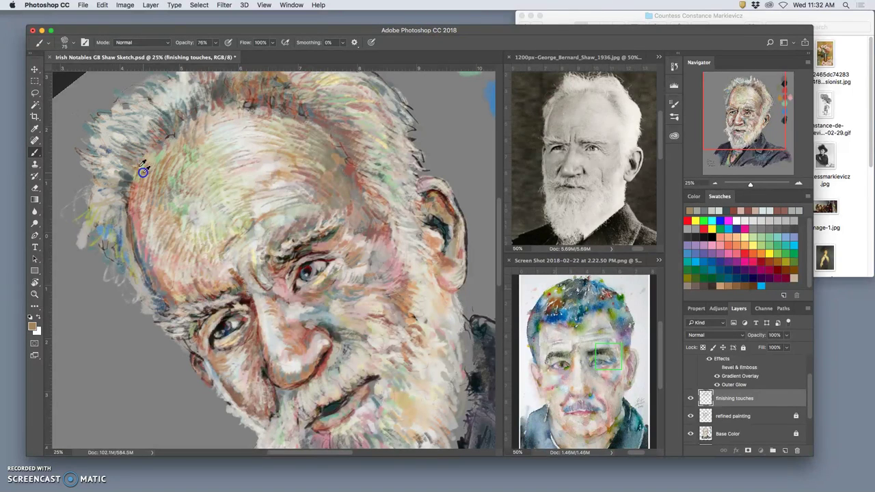
alt+click(156, 154)
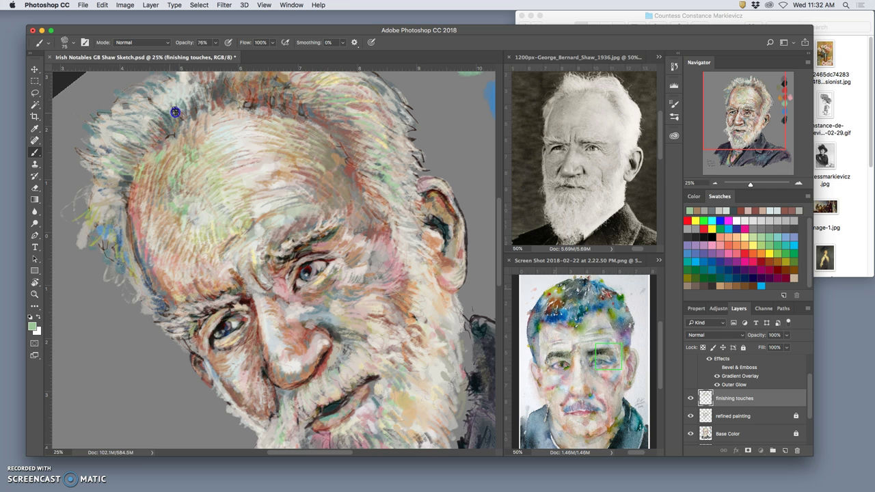
alt+click(163, 137)
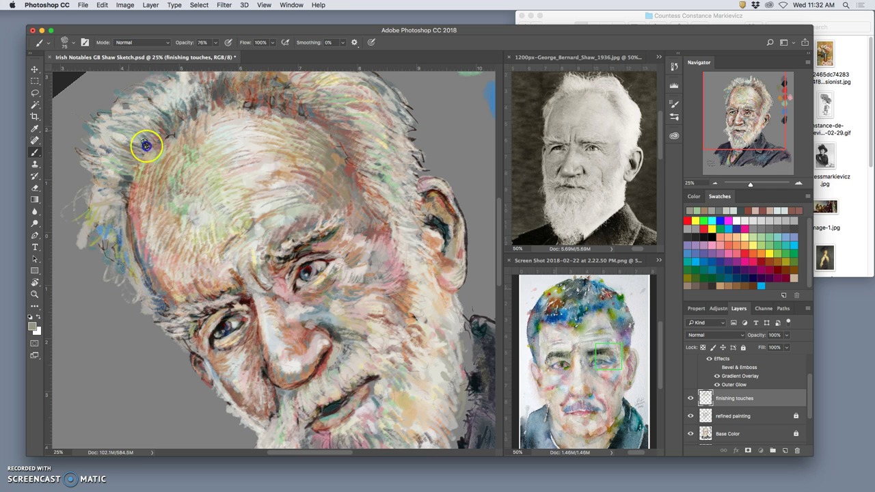
alt+click(233, 87)
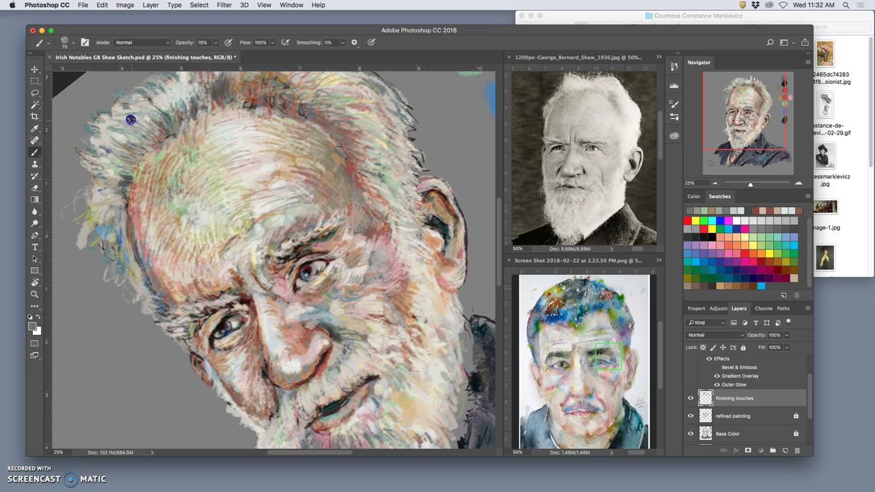
alt+click(235, 85)
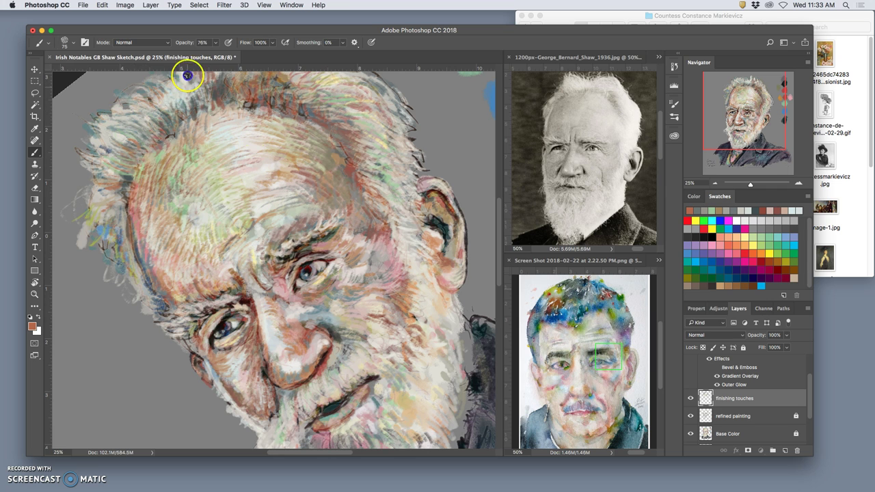
alt+click(250, 87)
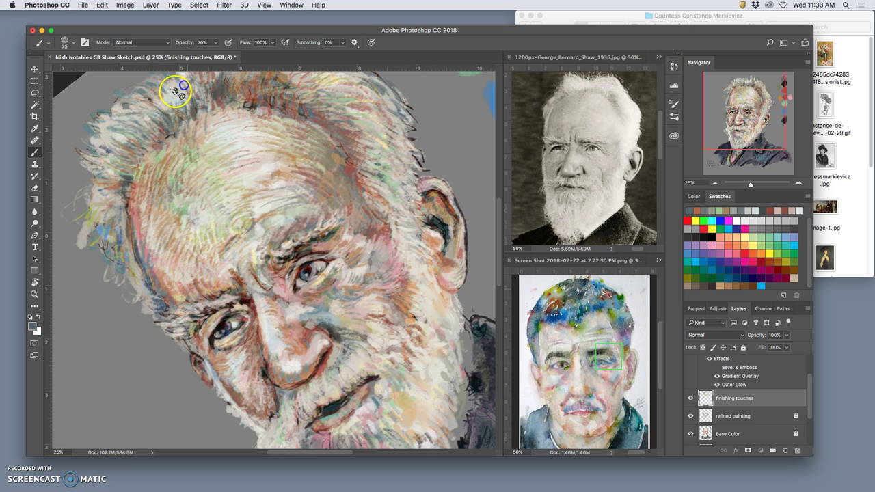
mouse_move(148, 115)
mouse_down()
mouse_move(102, 126)
mouse_move(115, 142)
mouse_move(100, 151)
mouse_up()
Step: Refine the wispy side tuft beside the temple with sampled light grey, dark brown and pale strokes
mouse_move(82, 230)
mouse_down()
mouse_move(79, 240)
mouse_move(86, 239)
mouse_up()
alt+click(98, 229)
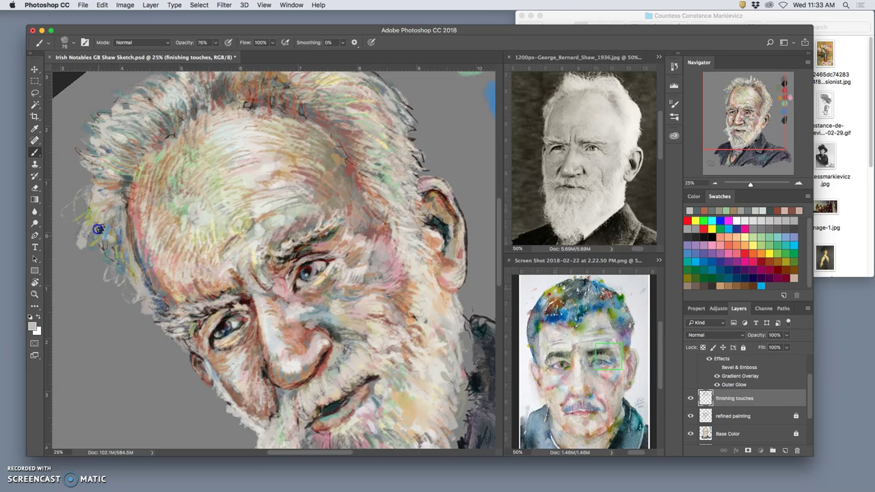
alt+click(110, 234)
mouse_move(89, 232)
mouse_down()
mouse_move(96, 205)
mouse_move(115, 242)
mouse_move(107, 243)
mouse_move(100, 219)
mouse_move(101, 251)
mouse_move(104, 226)
mouse_move(88, 242)
mouse_move(107, 214)
mouse_move(102, 237)
mouse_up()
alt+click(103, 246)
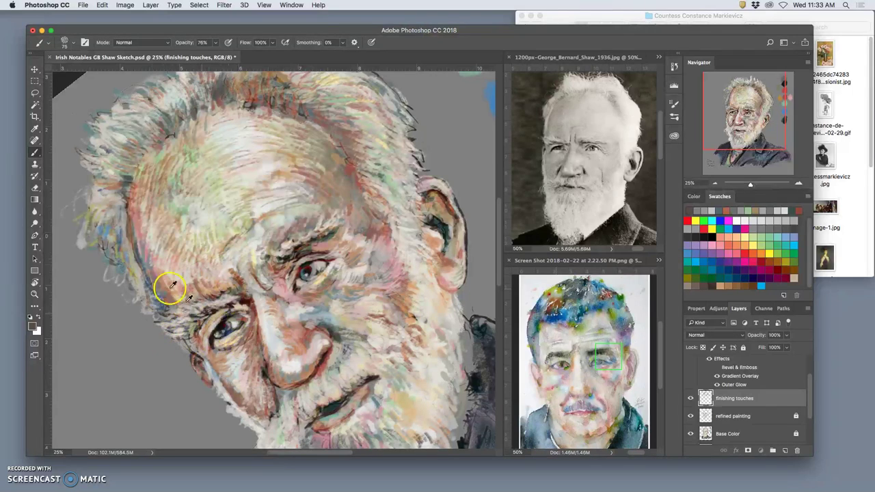
alt+click(114, 140)
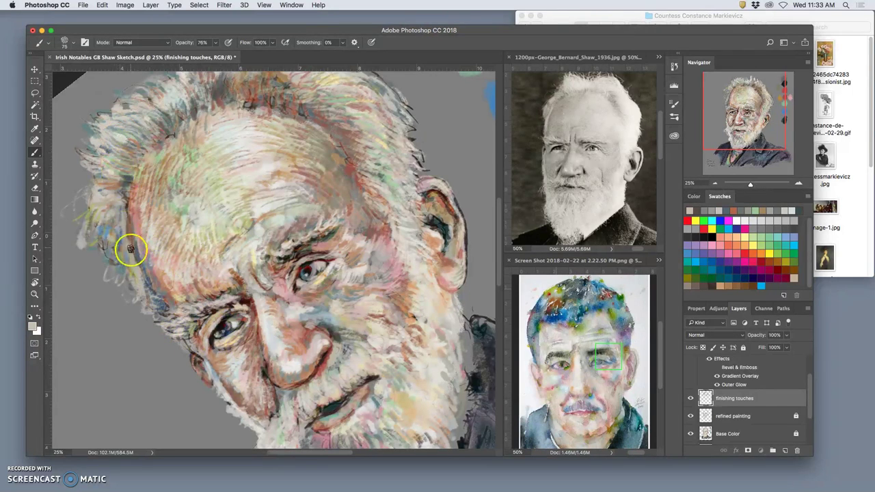
Step: Touch up the eye area with pale grey and paint sampled salmon-red strokes across the cheek beneath the upper eye
drag(348, 324, 356, 221)
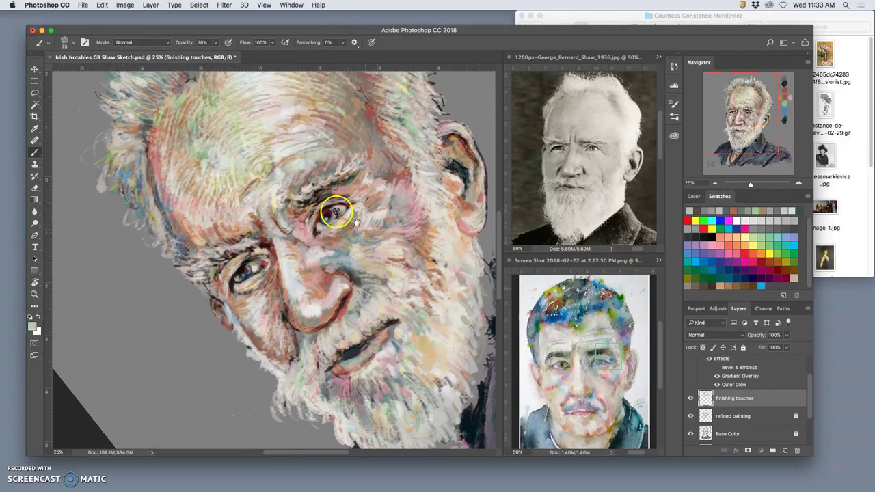
click(244, 263)
click(78, 228)
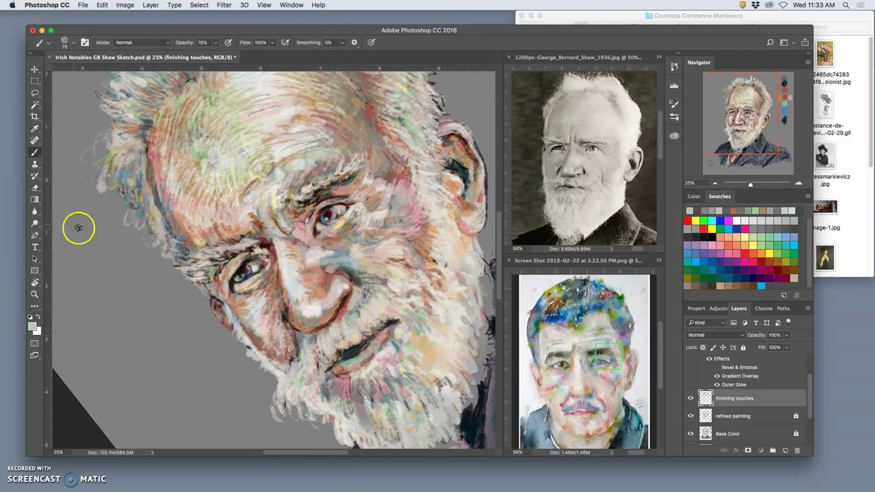
alt+click(371, 154)
mouse_move(324, 253)
mouse_down()
mouse_move(354, 250)
mouse_move(343, 237)
mouse_move(364, 248)
mouse_move(343, 252)
mouse_move(371, 245)
mouse_up()
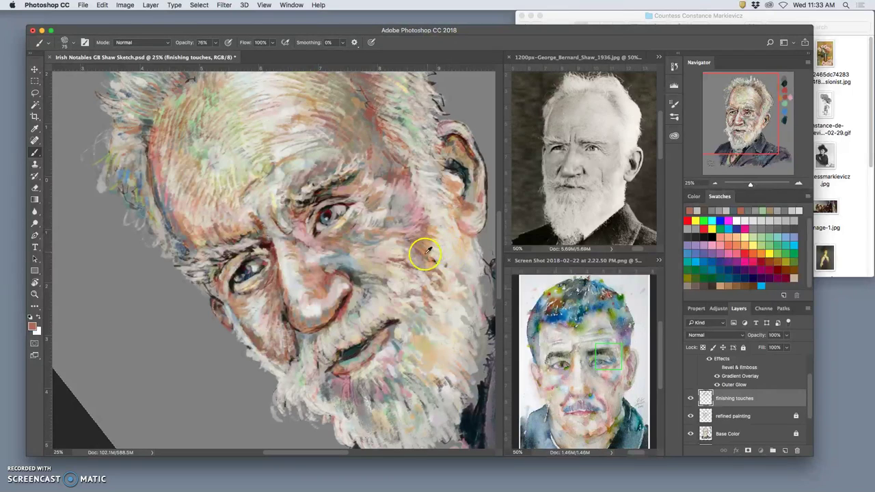
Step: Paint sampled brown, orange and cream strokes across the cheek beneath the upper eye and along the bridge of the nose
alt+click(266, 286)
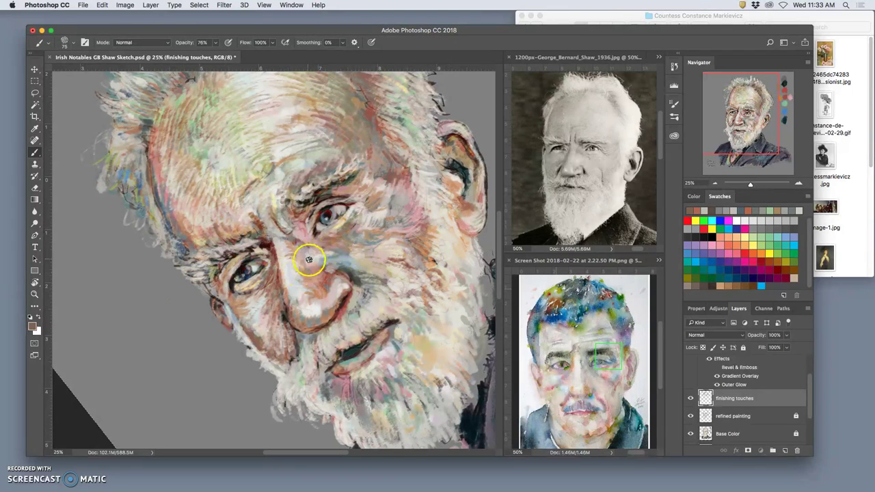
mouse_move(311, 260)
mouse_down()
mouse_move(344, 258)
mouse_move(347, 267)
mouse_move(407, 233)
mouse_move(416, 243)
mouse_move(385, 254)
mouse_up()
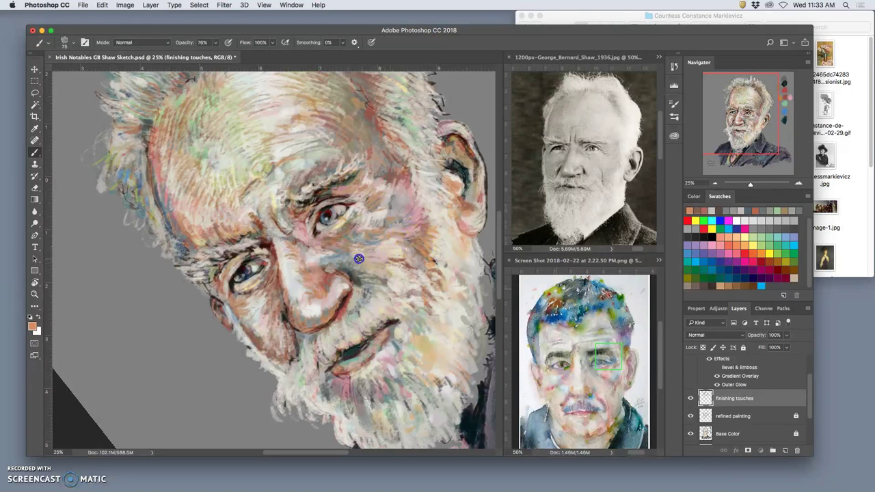
mouse_move(326, 259)
mouse_down()
mouse_move(302, 265)
mouse_move(316, 282)
mouse_move(307, 294)
mouse_move(274, 270)
mouse_move(248, 284)
mouse_move(289, 281)
mouse_up()
alt+click(301, 286)
alt+click(253, 282)
alt+click(251, 282)
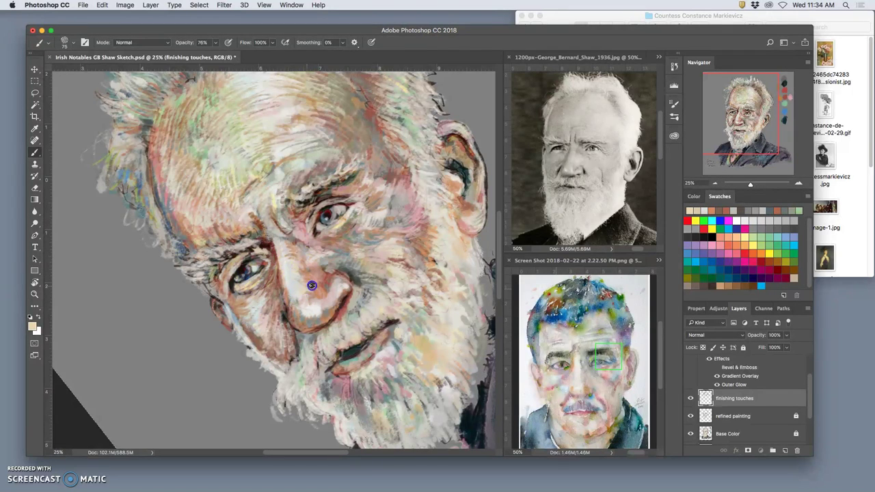
Step: Warm the side and front of the nose with sampled salmon-red and peach strokes
alt+click(329, 269)
alt+click(311, 298)
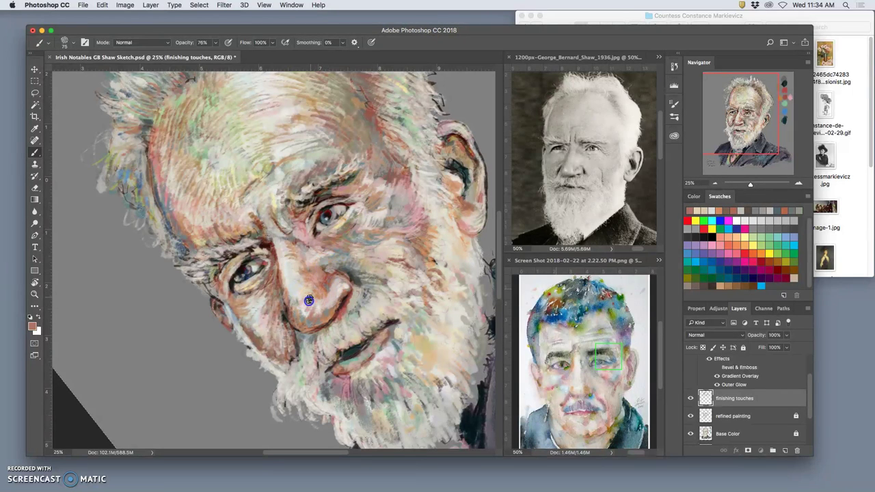
alt+click(335, 290)
alt+click(431, 232)
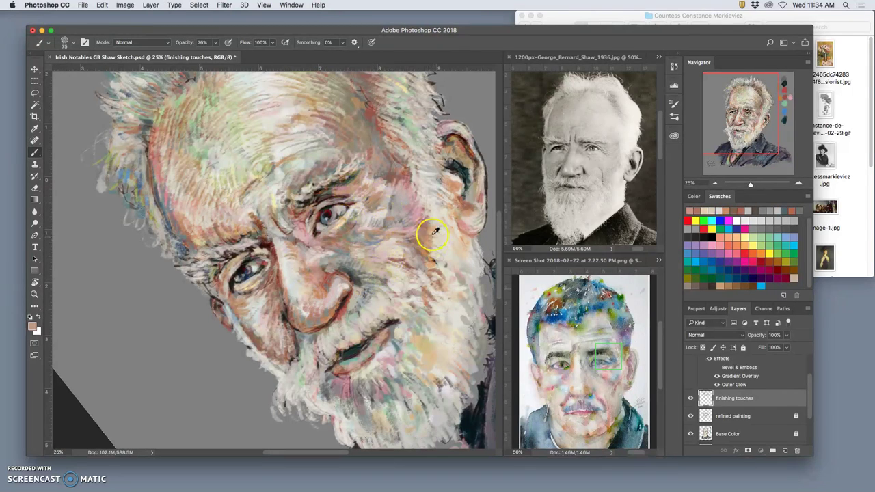
Step: Lighten the nose tip and nostril with sampled pale pinkish-grey highlight strokes
alt+click(296, 316)
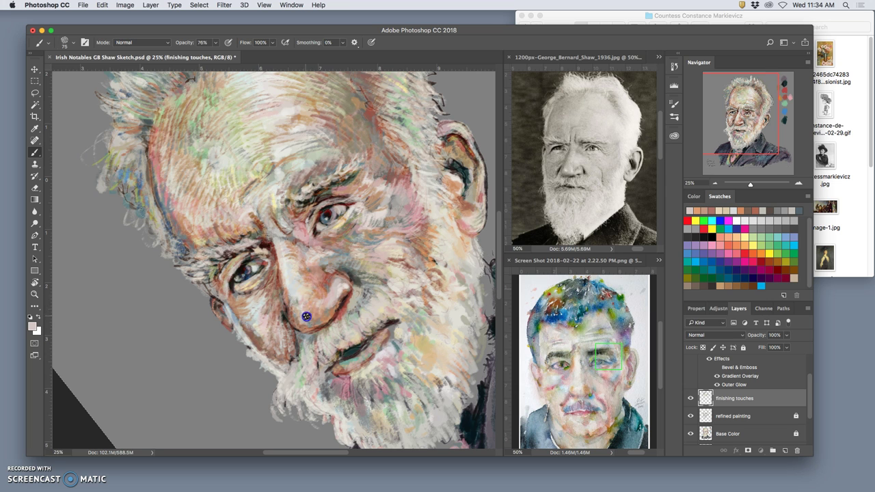
drag(316, 308, 326, 304)
alt+click(337, 291)
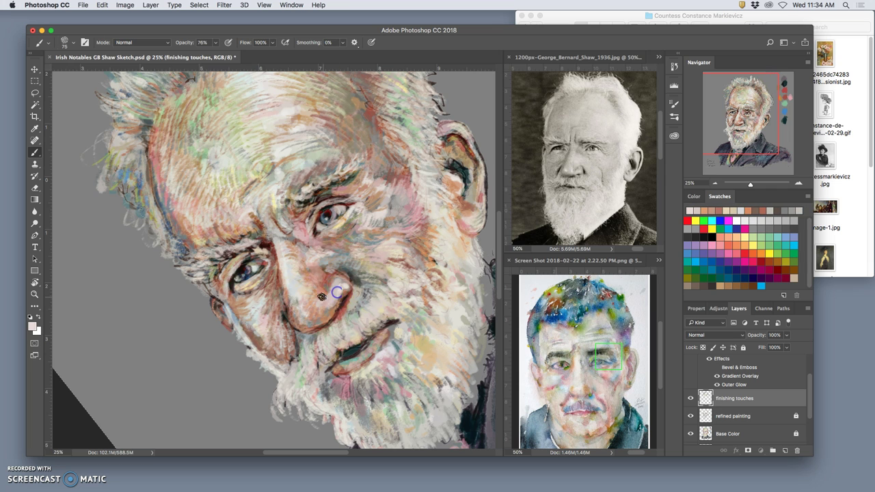
mouse_move(316, 294)
mouse_down()
mouse_move(337, 278)
mouse_move(293, 308)
mouse_move(247, 278)
mouse_move(341, 287)
mouse_move(330, 306)
mouse_up()
Step: Define the nose bridge and the inner corner of the lower eye with sampled tan, reddish-brown, dark red and slate-blue strokes
alt+click(249, 286)
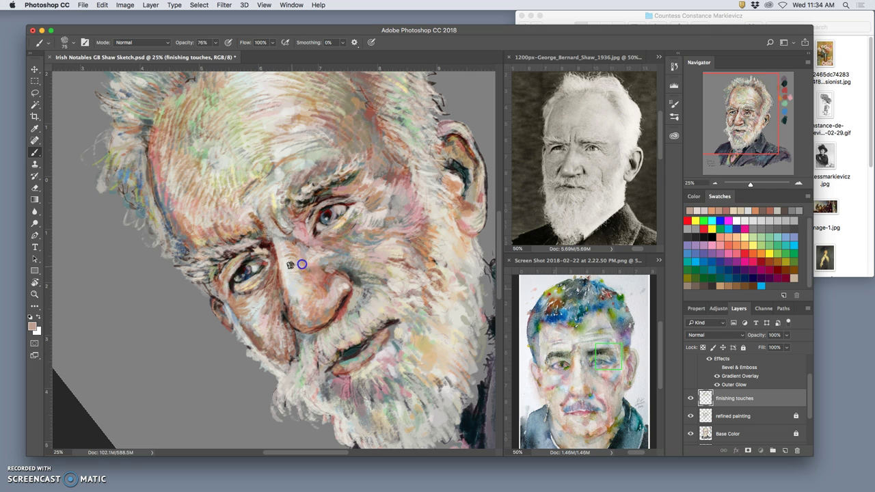
alt+click(270, 281)
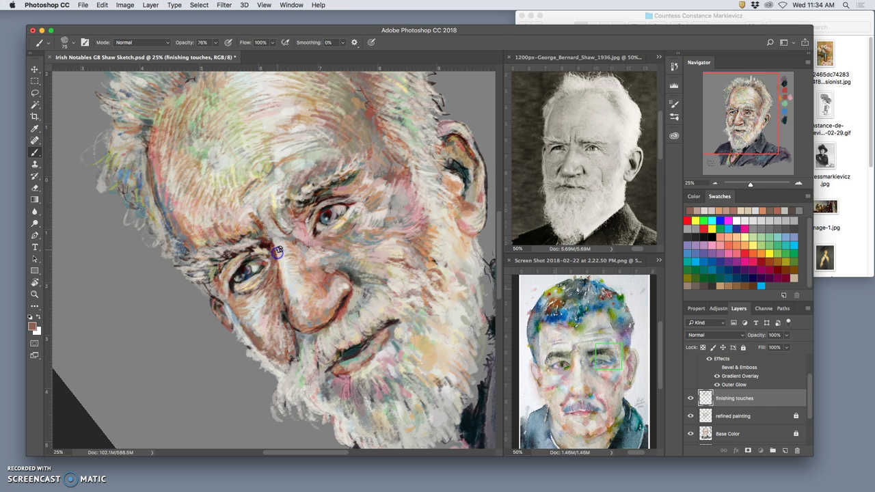
alt+click(275, 258)
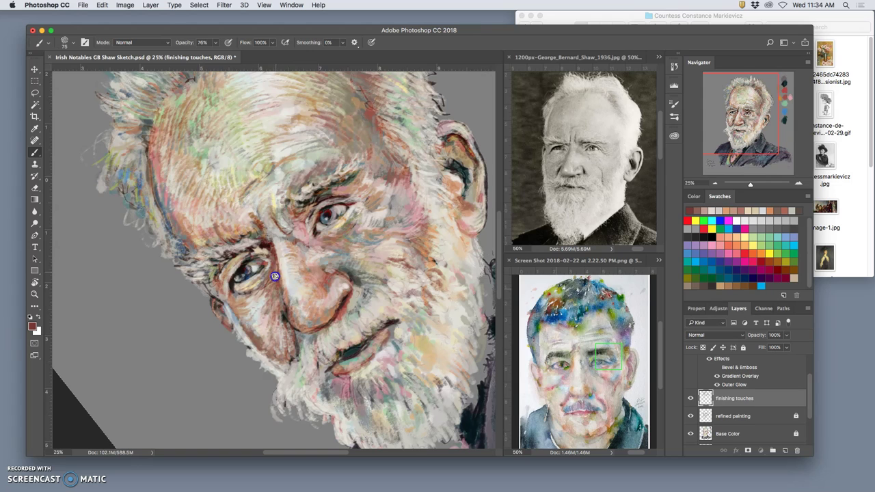
alt+click(322, 223)
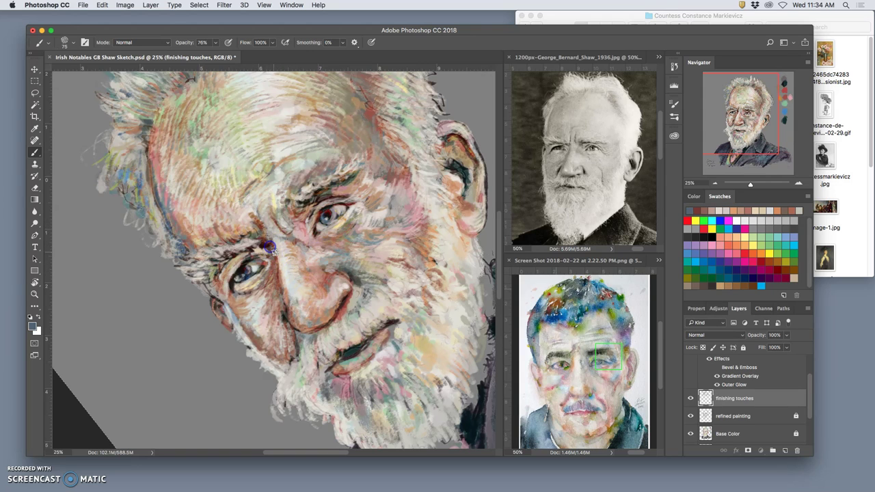
drag(276, 269, 283, 290)
Step: Add slate-blue strokes around the mouth, through the moustache and into the chin beard
drag(348, 354, 335, 335)
mouse_move(309, 363)
mouse_down()
mouse_move(301, 391)
mouse_move(319, 385)
mouse_up()
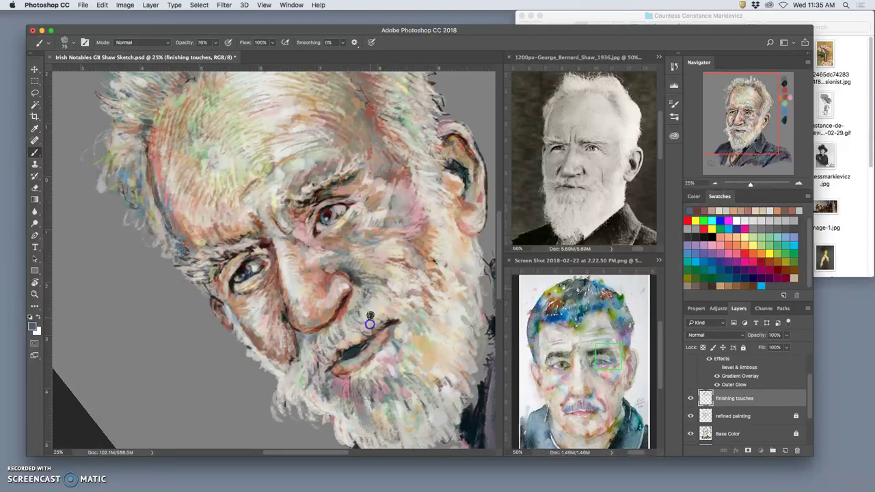
drag(378, 302, 375, 313)
Step: Paint sampled dark grey strokes through the moustache below the nose and along the side whiskers
alt+click(357, 283)
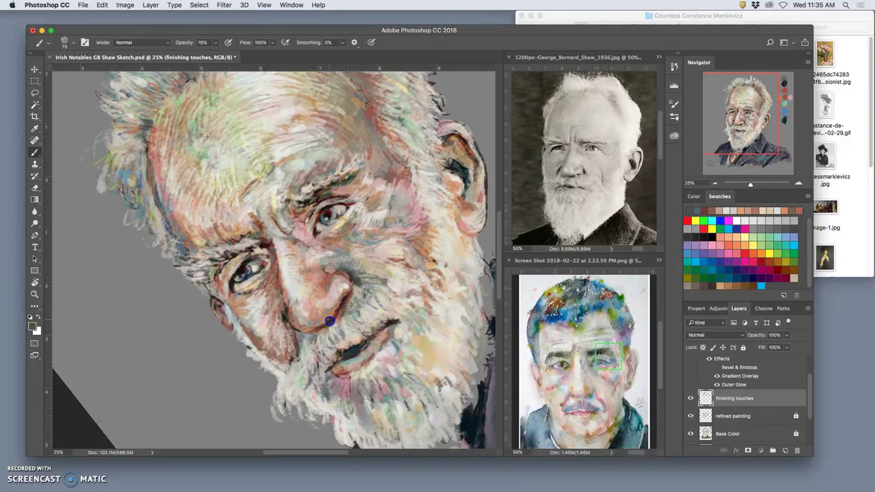
drag(365, 311, 363, 324)
drag(419, 331, 429, 330)
mouse_move(442, 296)
mouse_down()
mouse_move(432, 330)
mouse_move(414, 348)
mouse_move(393, 339)
mouse_move(439, 303)
mouse_move(447, 317)
mouse_move(449, 294)
mouse_move(459, 301)
mouse_move(444, 252)
mouse_up()
Step: Touch up the whiskers near the ear with sampled beige and the outer edge of the far cheek with blue-grey
alt+click(397, 337)
alt+click(447, 221)
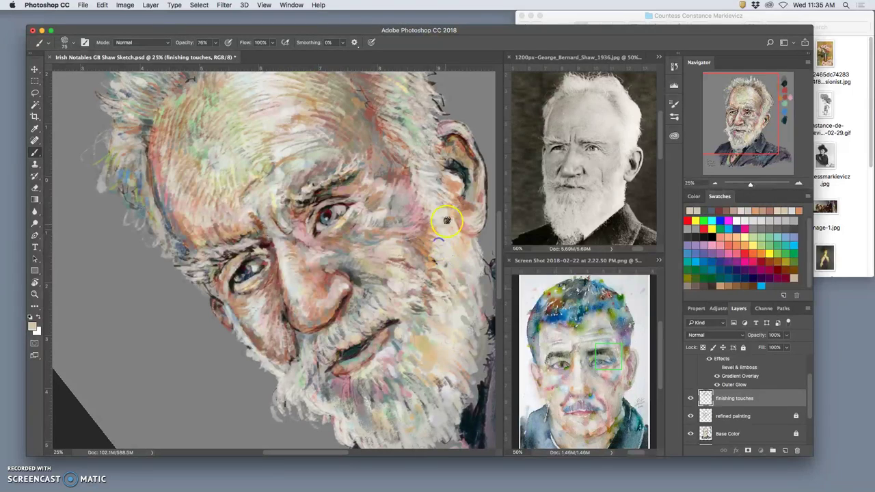
drag(235, 312, 229, 307)
click(238, 322)
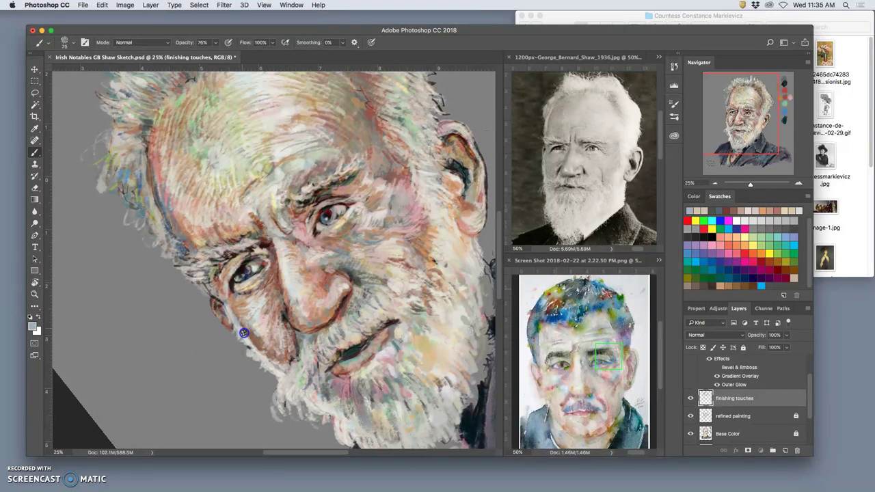
Step: Reset the canvas rotation so the portrait is upright, centre the face and return to the Brush tool
click(36, 285)
double_click(36, 285)
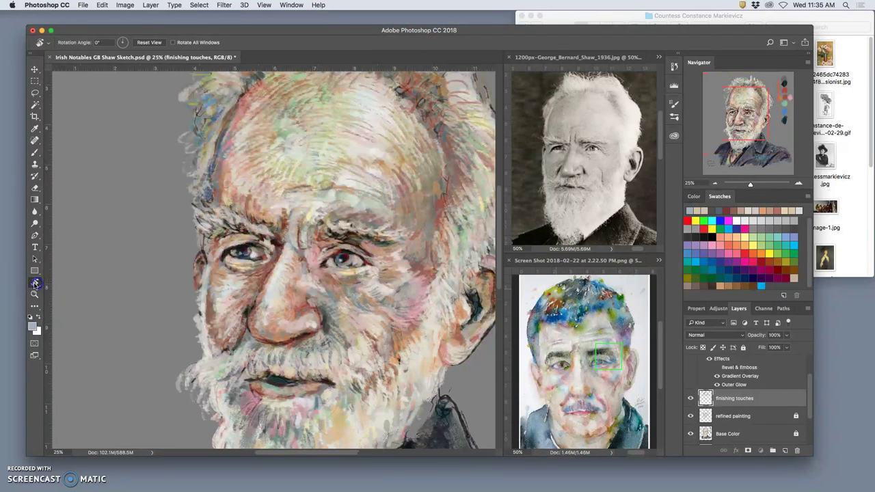
drag(363, 285, 268, 244)
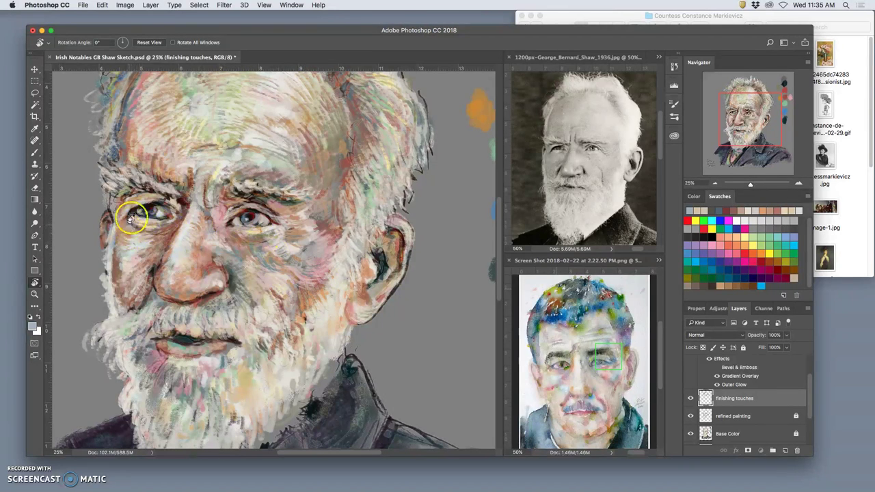
click(35, 151)
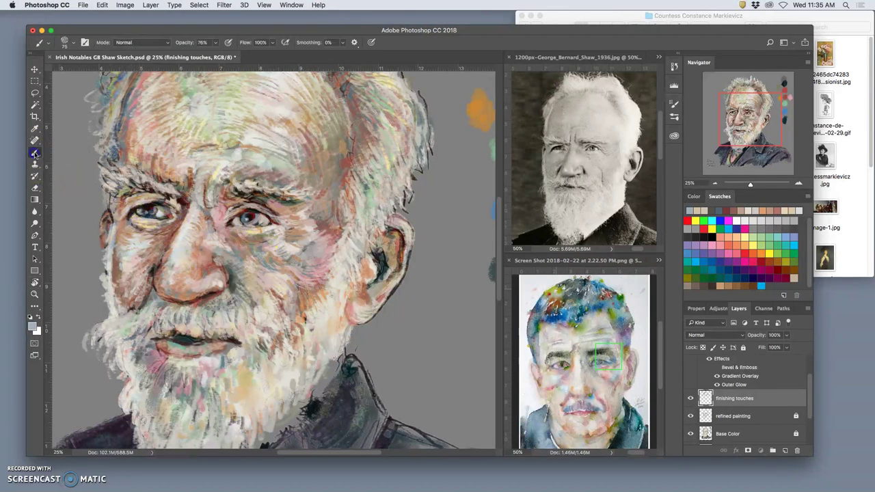
Step: Work sampled blue, reddish-brown and purple-grey strokes into the outer edge of the far cheek beside the small ear
alt+click(112, 153)
drag(116, 237, 111, 252)
alt+click(159, 235)
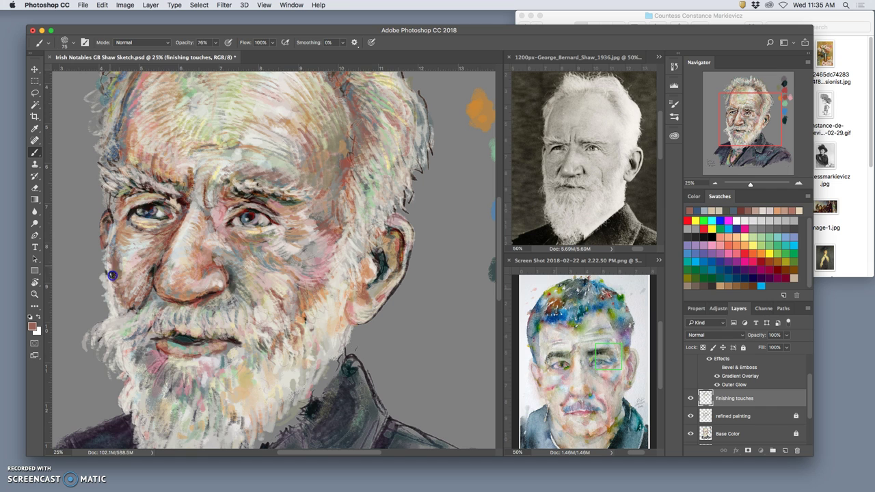
alt+click(111, 245)
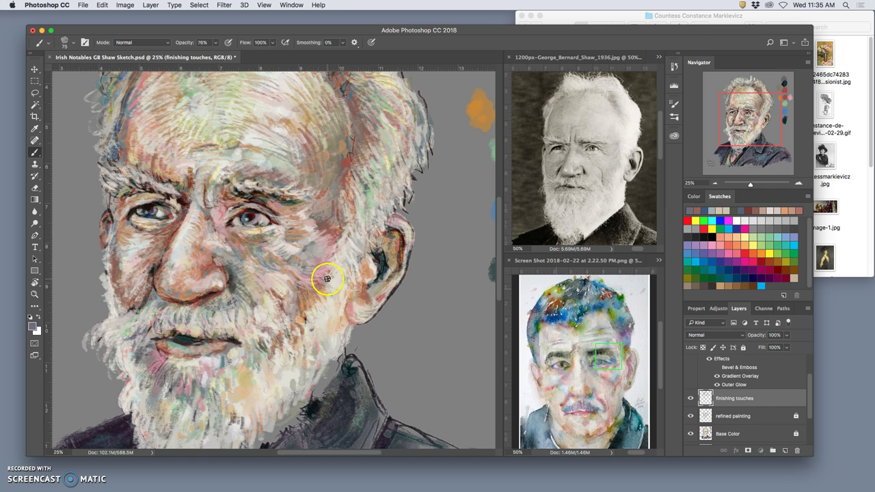
Step: Layer sampled purple-grey, pink, orange and pale strokes over the near cheek between the nose and the side whiskers
drag(296, 302, 292, 328)
alt+click(284, 325)
alt+click(328, 235)
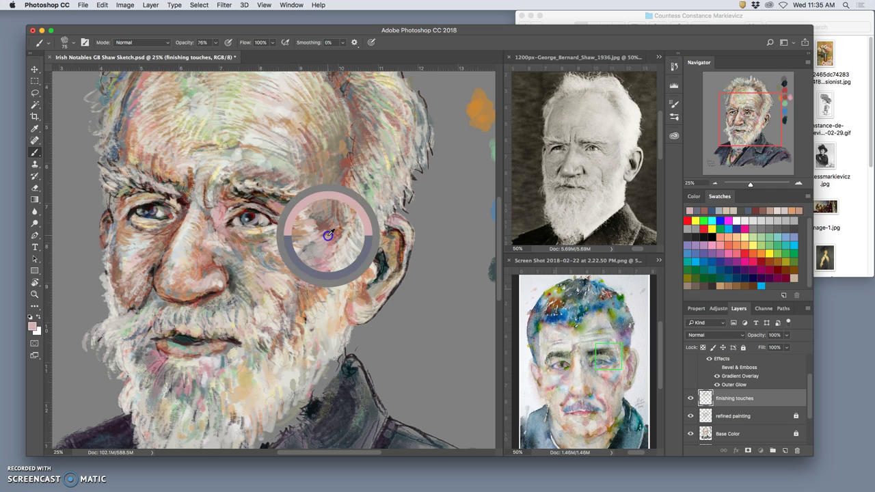
alt+click(279, 320)
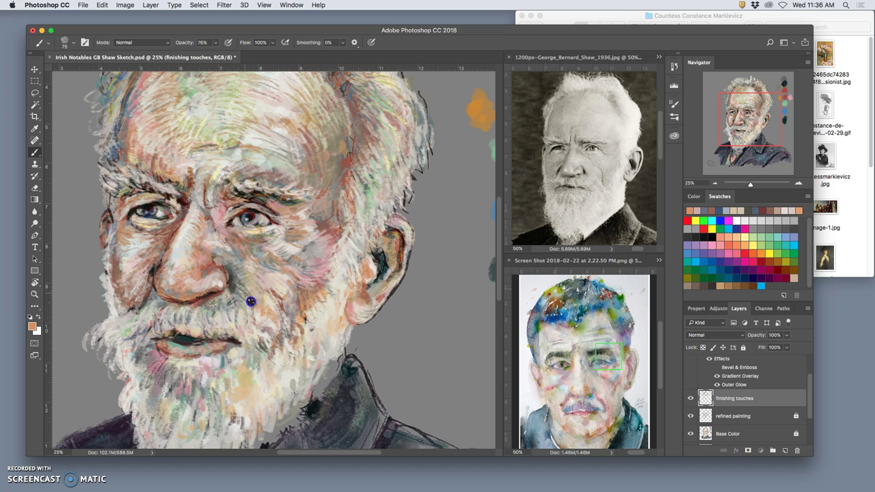
alt+click(261, 380)
click(291, 249)
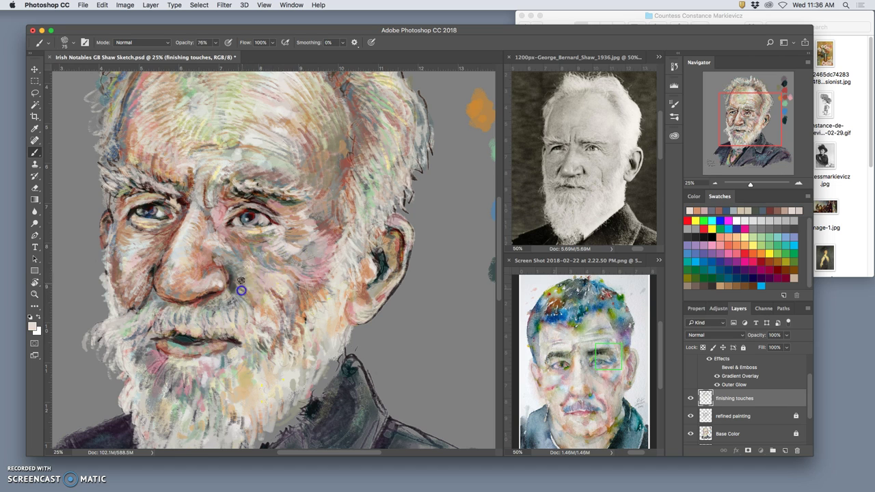
Step: Blend sampled beige and dusty-pink strokes into the near cheek below the eye and down towards the beard
alt+click(191, 245)
mouse_move(289, 256)
mouse_down()
mouse_move(326, 232)
mouse_move(325, 240)
mouse_move(284, 250)
mouse_up()
alt+click(326, 240)
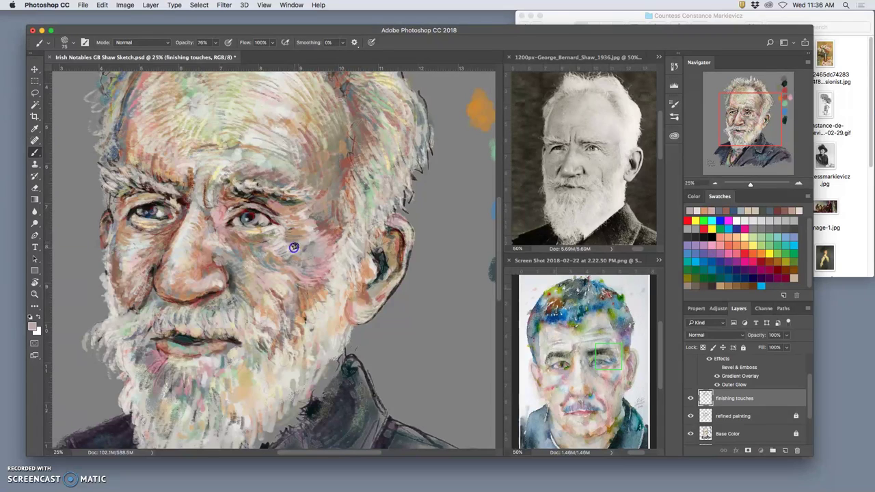
alt+click(588, 171)
click(292, 322)
alt+click(335, 236)
mouse_move(267, 305)
mouse_down()
mouse_move(261, 318)
mouse_move(272, 321)
mouse_up()
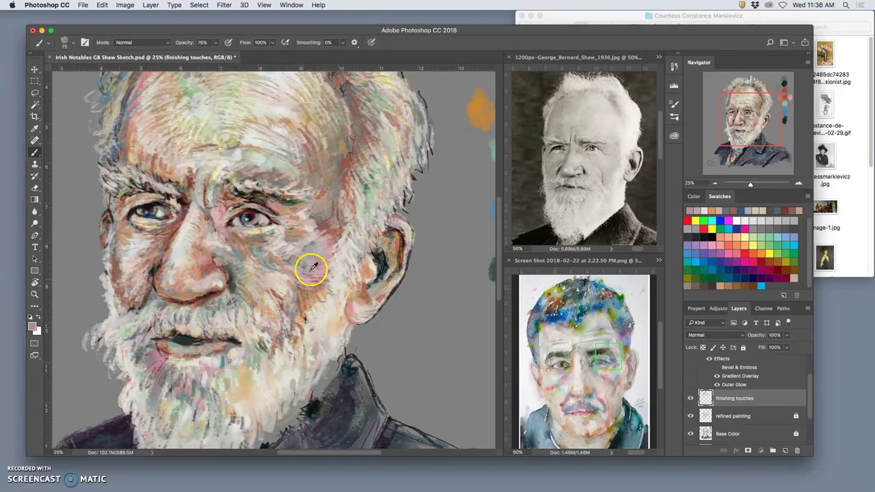
Step: Sample the dark green inside the ear and paint fine dark strokes through the side beard, moustache and chin beard
click(381, 261)
mouse_move(259, 320)
mouse_down()
mouse_move(284, 330)
mouse_move(294, 317)
mouse_up()
mouse_move(294, 348)
mouse_down()
mouse_move(283, 387)
mouse_move(277, 383)
mouse_move(263, 404)
mouse_move(256, 389)
mouse_move(257, 400)
mouse_move(265, 375)
mouse_move(280, 403)
mouse_move(293, 356)
mouse_move(307, 388)
mouse_up()
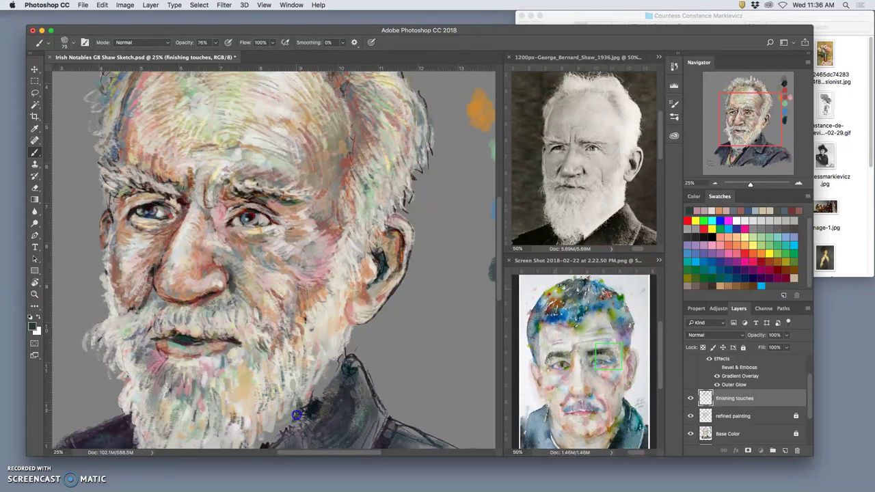
mouse_move(246, 322)
mouse_down()
mouse_move(266, 341)
mouse_move(216, 356)
mouse_move(147, 345)
mouse_up()
drag(137, 391, 149, 374)
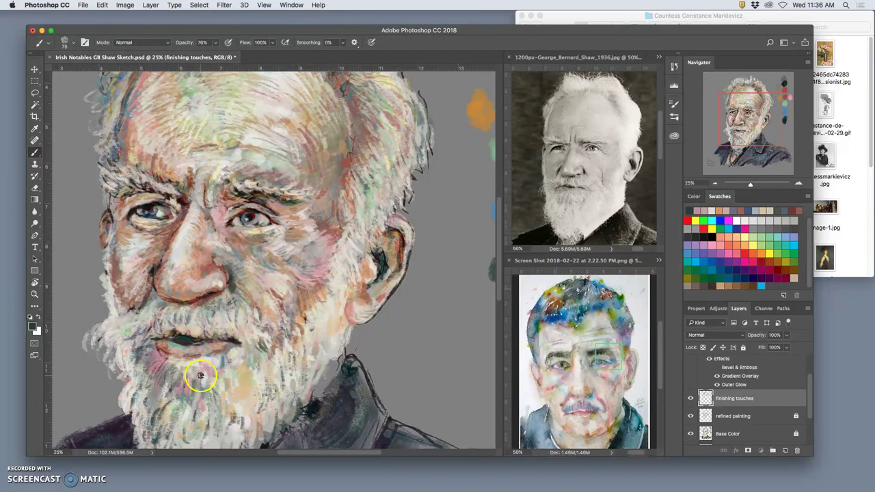
Step: Refine the near ear with dark green inner strokes and sampled lighter strokes towards the lobe
mouse_move(373, 294)
mouse_down()
mouse_move(367, 308)
mouse_move(391, 265)
mouse_move(383, 276)
mouse_up()
alt+click(377, 182)
mouse_move(364, 310)
mouse_down()
mouse_move(373, 266)
mouse_move(375, 273)
mouse_move(370, 280)
mouse_move(352, 207)
mouse_move(367, 267)
mouse_move(383, 293)
mouse_up()
alt+click(348, 204)
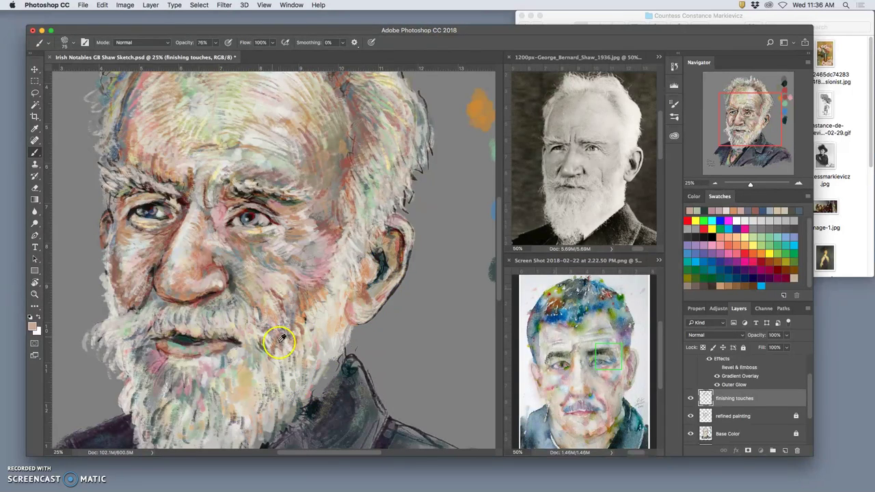
Step: Paint sampled pale strokes along the beard's outer edge beside the coat collar
alt+click(322, 320)
mouse_move(318, 387)
mouse_down()
mouse_move(339, 364)
mouse_move(315, 394)
mouse_up()
alt+click(331, 352)
Step: Darken the coat collar and the neckline beneath the beard with sampled near-black strokes
alt+click(374, 276)
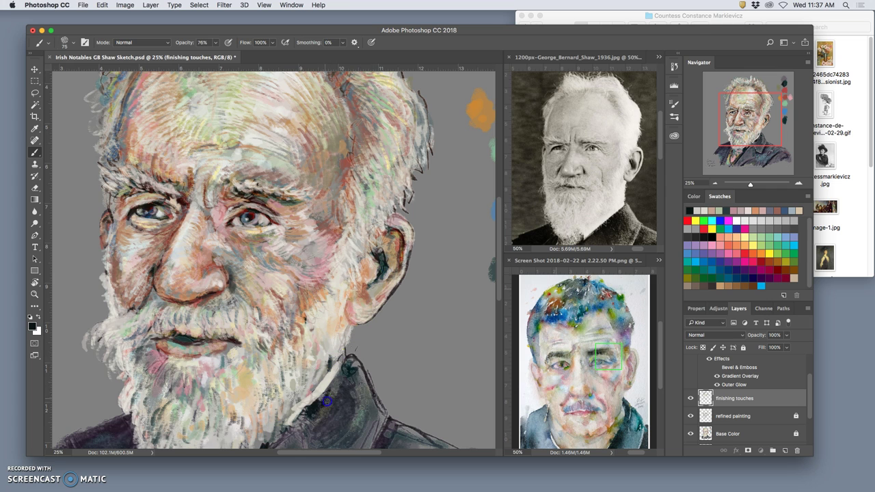
alt+click(348, 361)
drag(346, 355, 364, 370)
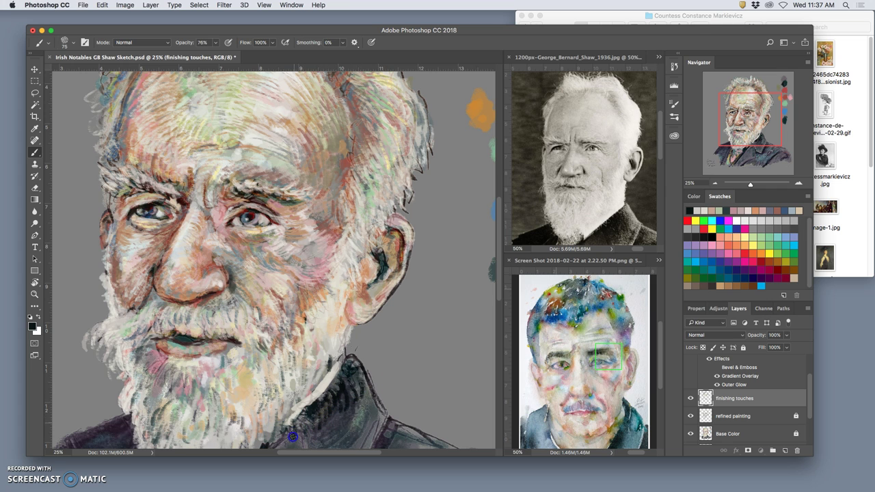
drag(341, 351, 373, 268)
mouse_move(191, 389)
mouse_down()
mouse_move(247, 397)
mouse_move(224, 388)
mouse_up()
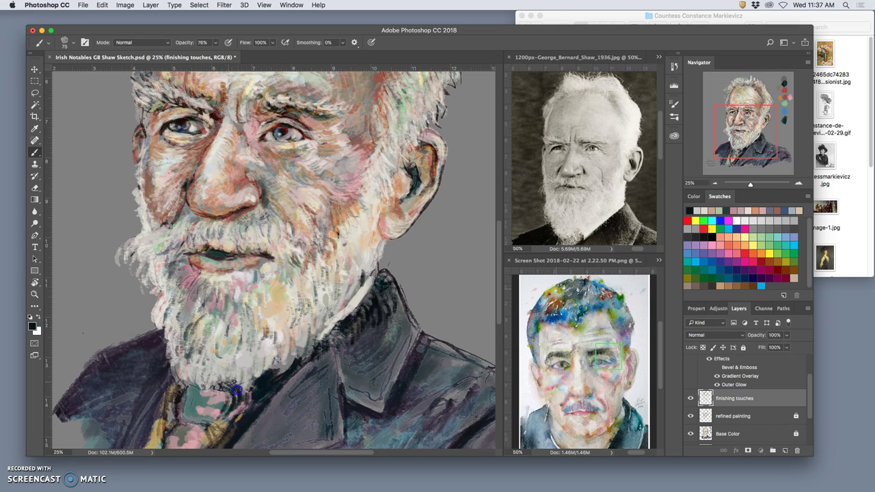
Step: Add sampled grey and light beige strokes to the far side of the lower beard
alt+click(229, 410)
alt+click(228, 299)
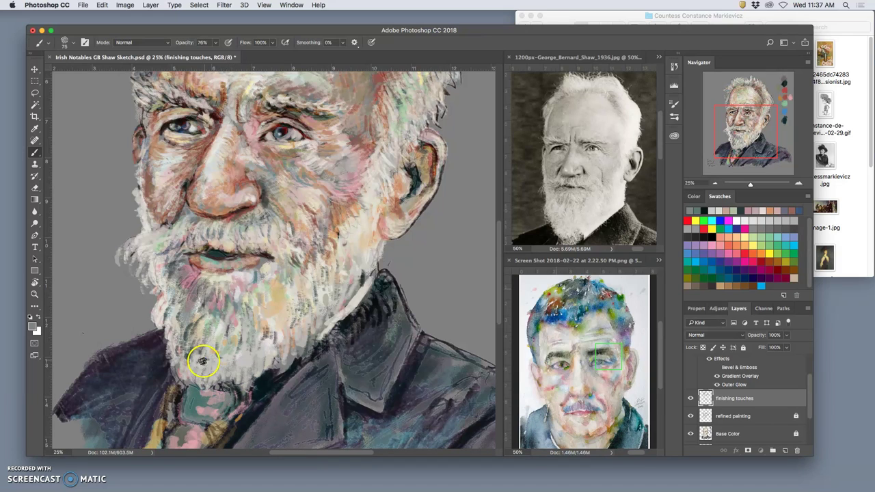
alt+click(199, 334)
mouse_move(178, 311)
mouse_down()
mouse_move(192, 307)
mouse_move(192, 293)
mouse_up()
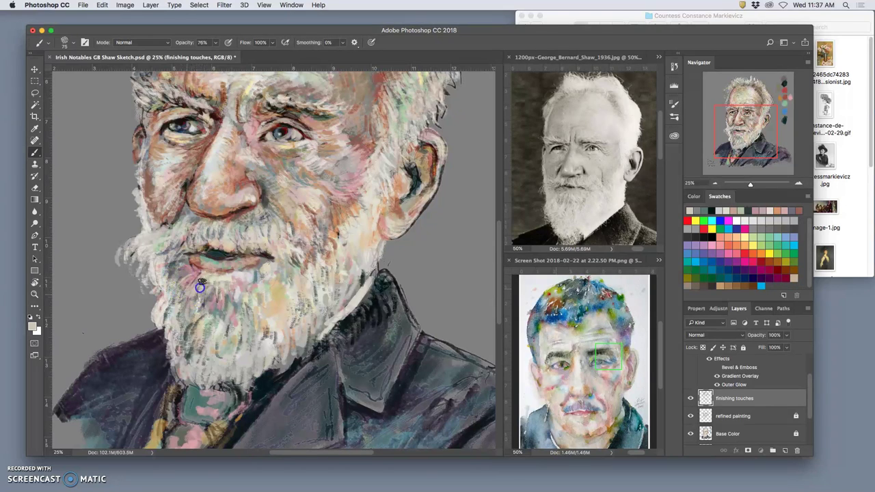
Step: Soften the beard beneath the lower lip with sampled beige, pinkish and pale grey strokes
mouse_move(194, 287)
mouse_down()
mouse_move(180, 307)
mouse_move(189, 314)
mouse_move(180, 343)
mouse_up()
alt+click(181, 281)
mouse_move(194, 280)
mouse_down()
mouse_move(224, 336)
mouse_move(194, 281)
mouse_up()
alt+click(221, 331)
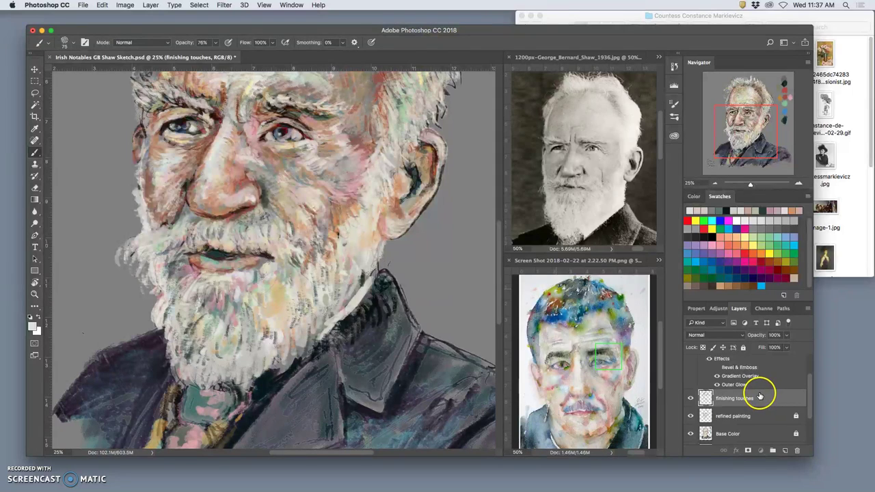
Step: Move the finishing touches layer above the Fixed Sketch copy layer and paint pale grey strokes across the chin beard
scroll(759, 397, up, 1)
drag(754, 395, 753, 394)
mouse_move(294, 279)
mouse_down()
mouse_move(313, 300)
mouse_move(272, 296)
mouse_move(268, 281)
mouse_move(274, 333)
mouse_move(255, 286)
mouse_move(259, 310)
mouse_up()
mouse_move(199, 296)
mouse_down()
mouse_move(179, 312)
mouse_move(207, 323)
mouse_move(234, 356)
mouse_move(215, 294)
mouse_up()
mouse_move(207, 330)
mouse_down()
mouse_move(199, 320)
mouse_move(212, 342)
mouse_move(241, 337)
mouse_up()
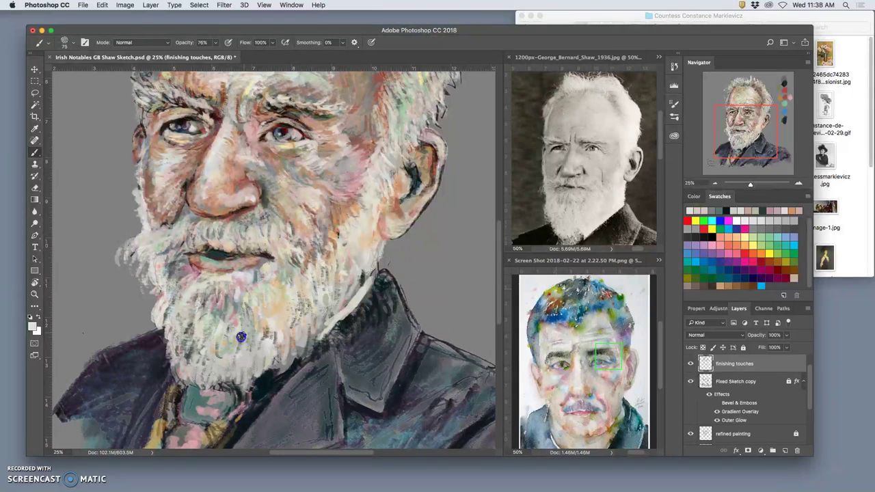
Step: Toggle the Fixed Sketch copy layer's visibility to compare the portrait with and without the sketch lines
click(690, 381)
click(691, 381)
click(690, 381)
click(690, 383)
Step: Refine the lower beard and its edge against the coat with sampled dark, pale grey and beige strokes
drag(363, 328, 399, 274)
alt+click(307, 296)
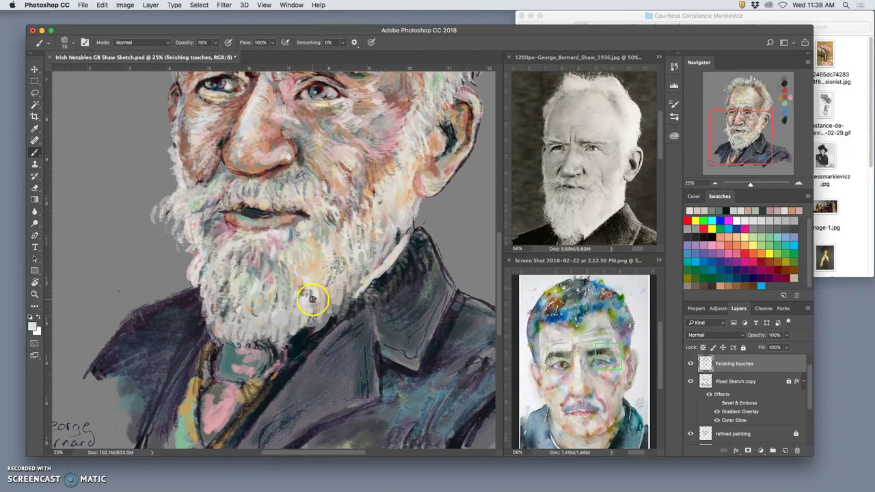
alt+click(304, 182)
alt+click(300, 302)
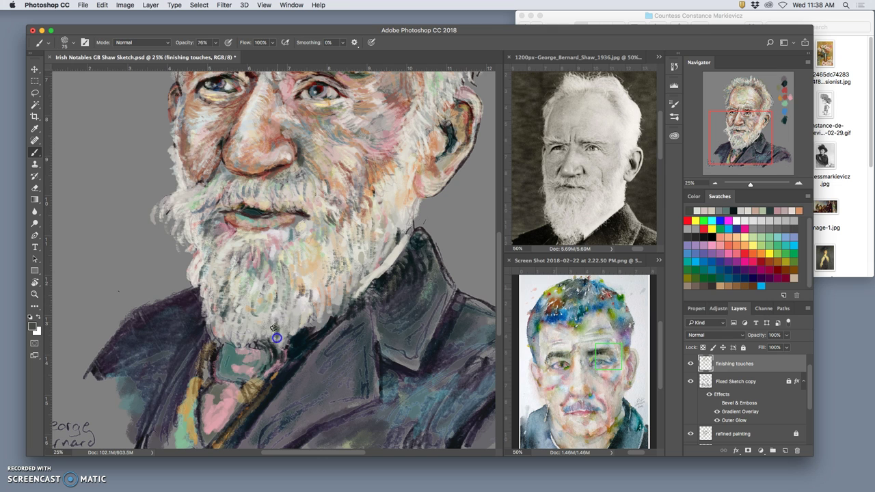
alt+click(282, 295)
drag(322, 316, 324, 333)
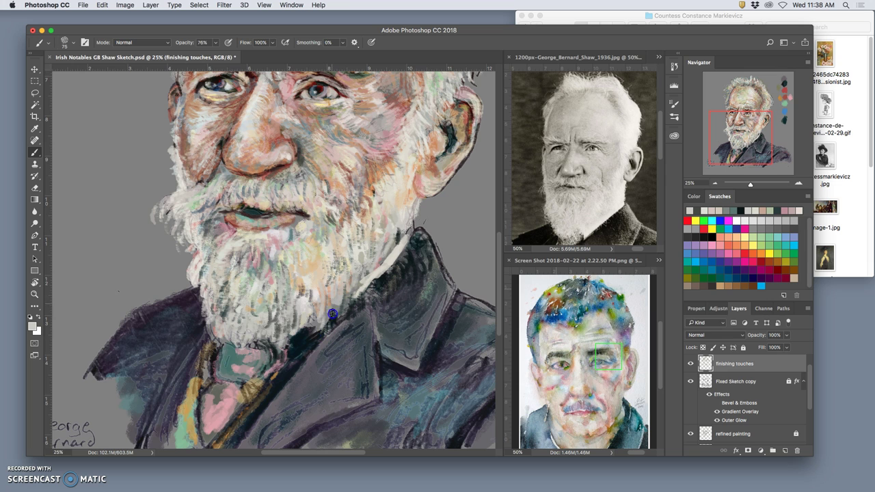
alt+click(410, 211)
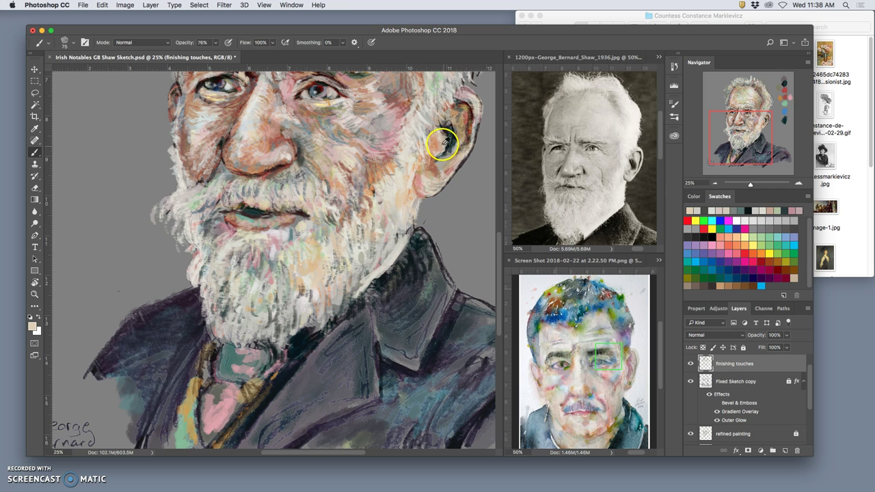
Step: Paint sampled warm grey and pale grey strokes on the near end of the moustache beside the mouth
alt+click(342, 119)
alt+click(306, 190)
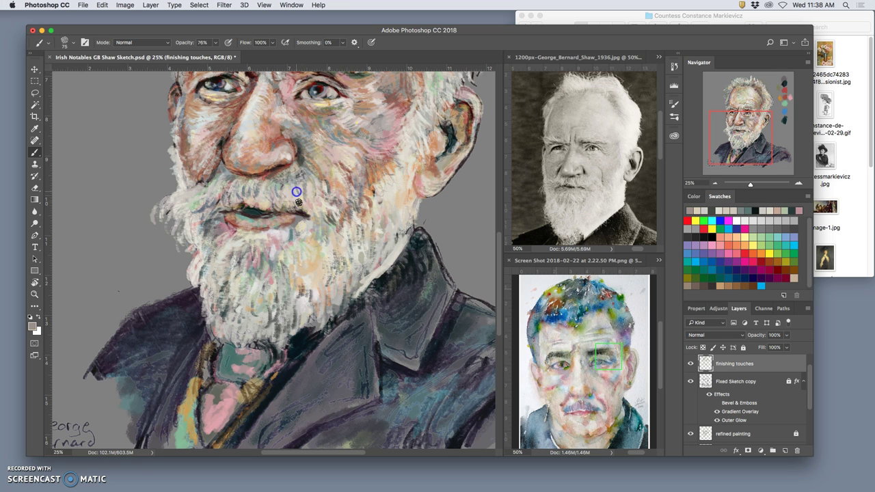
alt+click(273, 251)
drag(311, 189, 323, 212)
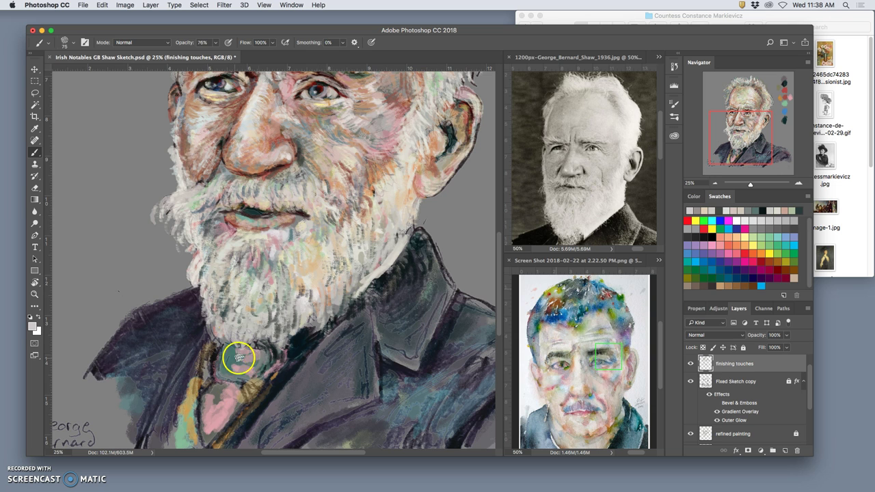
Step: Add pale lilac sampled from the watercolour reference and sampled near-black strokes to the tie and its knot
alt+click(573, 408)
click(225, 395)
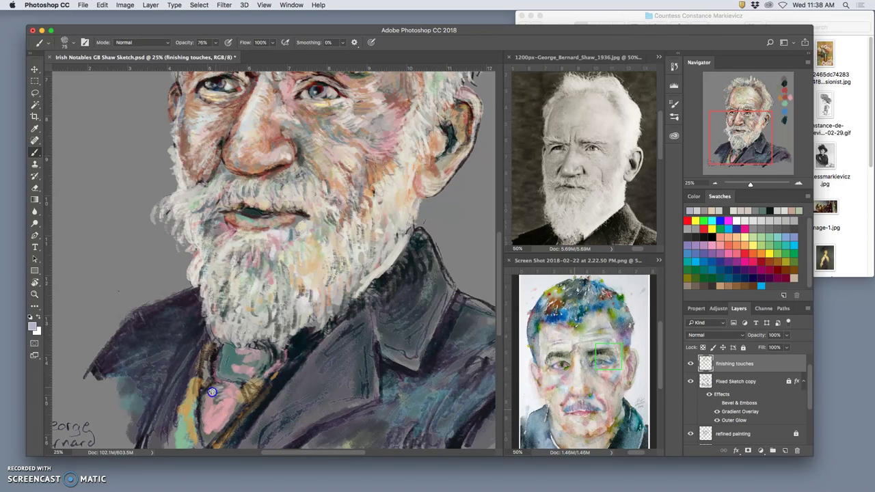
alt+click(279, 376)
click(216, 403)
click(218, 387)
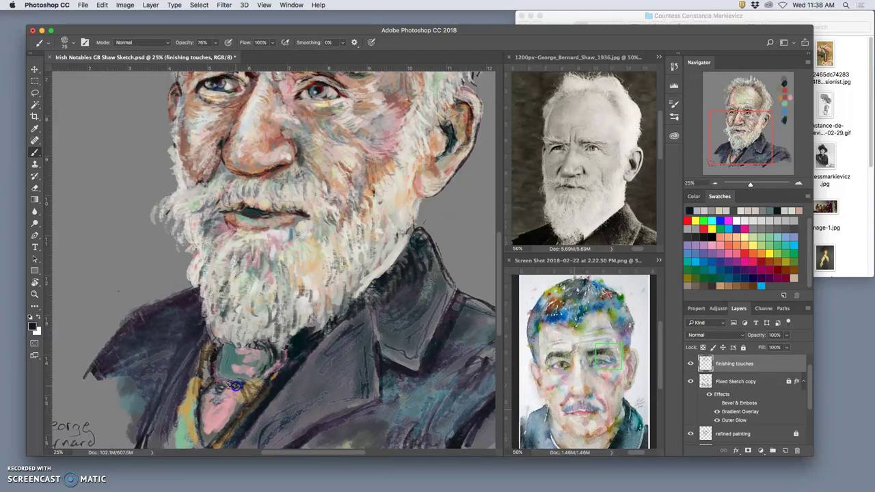
drag(248, 391, 243, 393)
drag(218, 360, 243, 376)
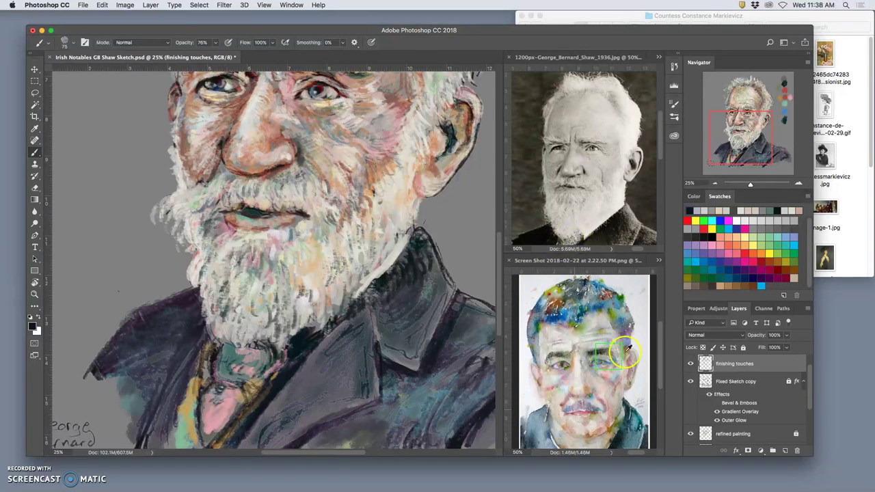
Step: Paint the tie knot with peach sampled from the watercolour reference and sampled near-black accents
alt+click(587, 388)
click(233, 360)
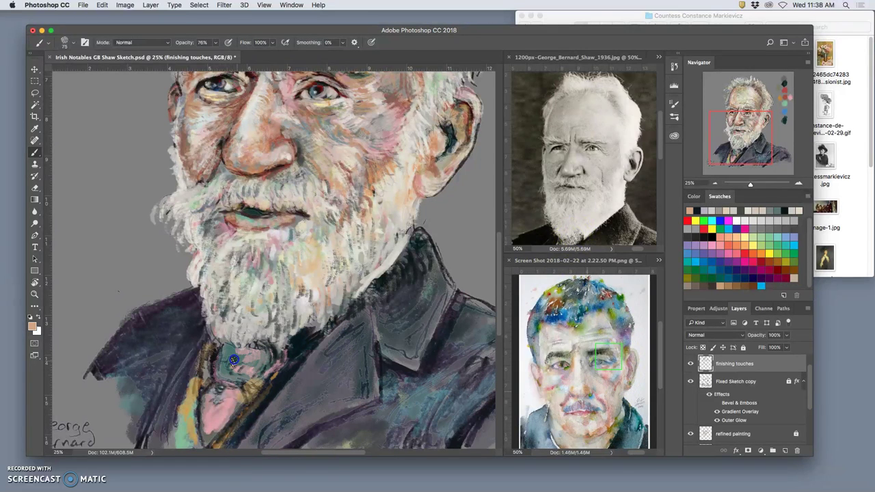
click(258, 364)
click(252, 356)
alt+click(353, 313)
drag(247, 376, 261, 377)
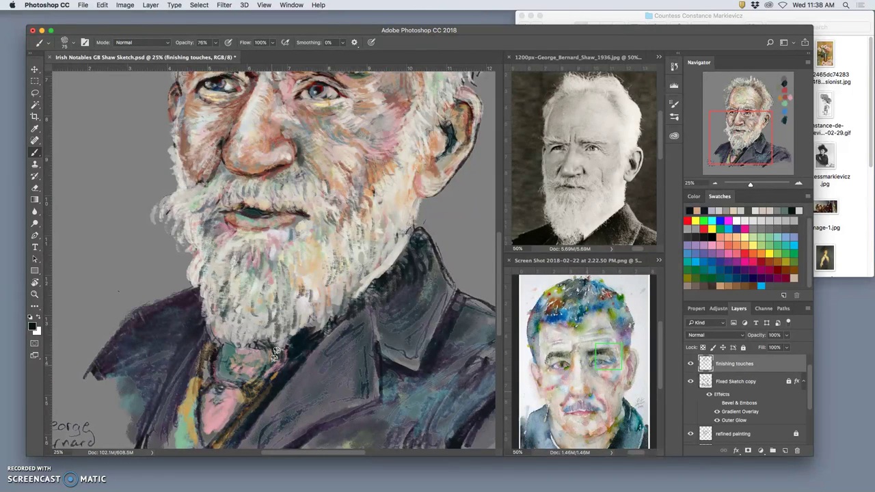
Step: Shade the tie and knot with sampled dark red strokes and darken their edges with sampled near-black
alt+click(324, 104)
click(244, 378)
mouse_move(243, 378)
mouse_down()
mouse_move(269, 366)
mouse_move(248, 386)
mouse_move(238, 377)
mouse_move(249, 379)
mouse_move(244, 394)
mouse_move(233, 372)
mouse_move(233, 415)
mouse_move(227, 422)
mouse_move(220, 408)
mouse_move(215, 435)
mouse_move(206, 412)
mouse_up()
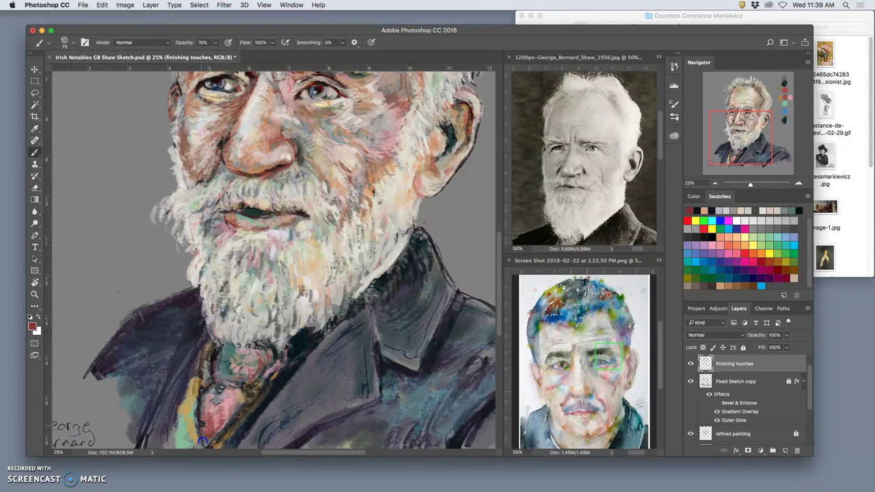
alt+click(317, 90)
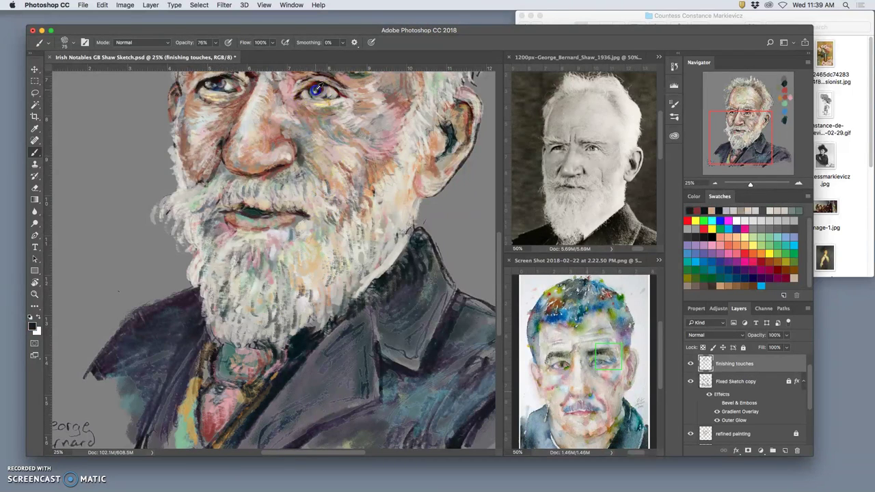
drag(192, 434, 208, 419)
drag(216, 349, 231, 347)
Step: Paint sampled pale grey hair strokes from the beard's lower edge over the tie knot and coat
alt+click(242, 328)
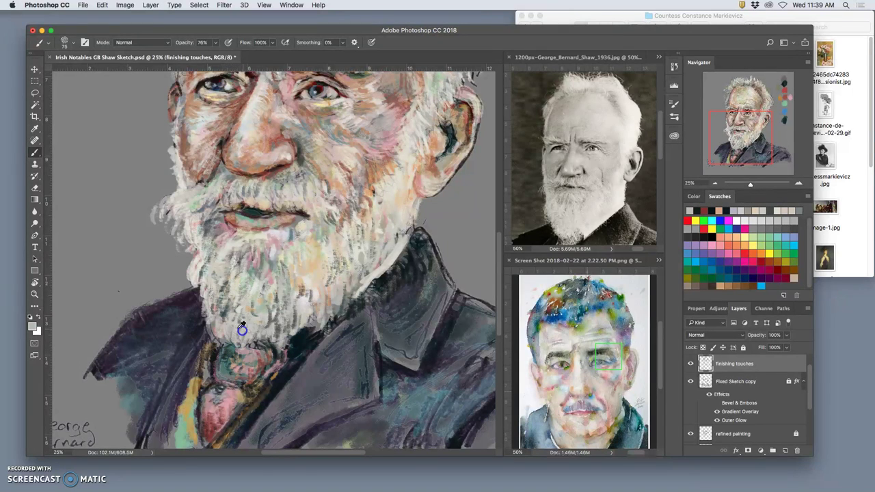
mouse_move(237, 347)
mouse_down()
mouse_move(249, 365)
mouse_move(256, 328)
mouse_move(242, 364)
mouse_move(220, 333)
mouse_move(228, 336)
mouse_move(223, 362)
mouse_up()
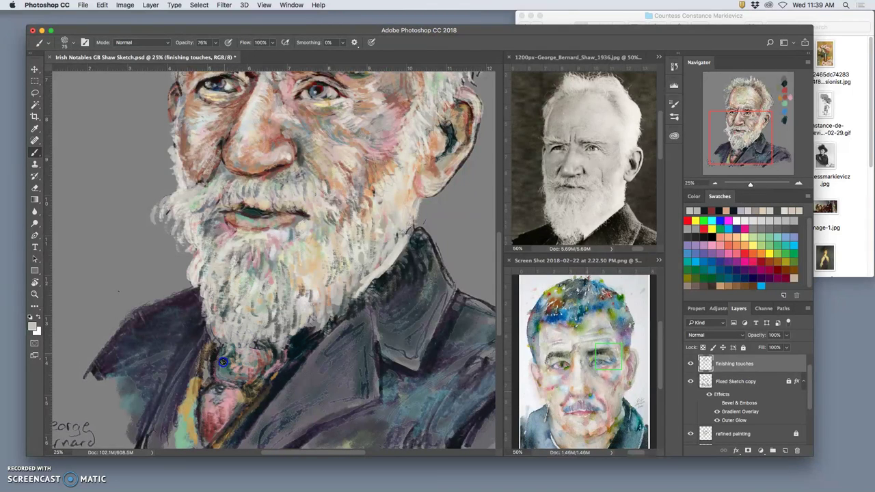
mouse_move(214, 329)
mouse_down()
mouse_move(229, 360)
mouse_move(261, 334)
mouse_move(268, 364)
mouse_up()
click(273, 349)
drag(282, 349, 300, 338)
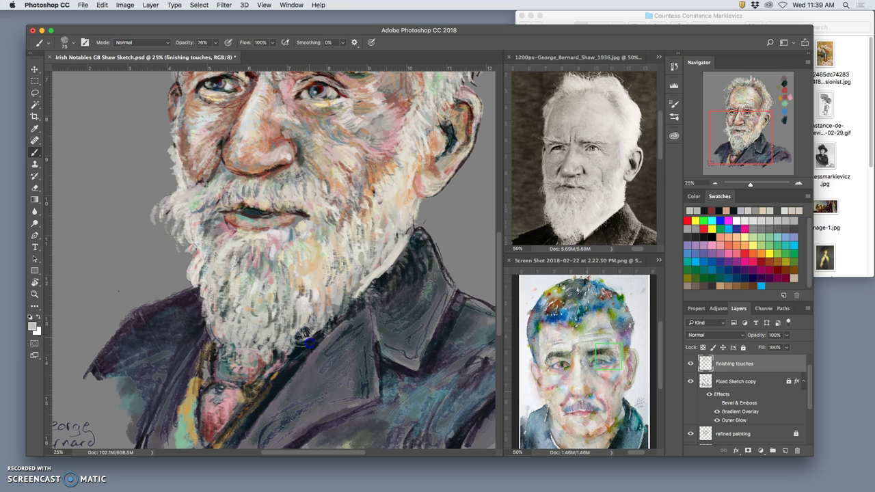
mouse_move(319, 333)
mouse_down()
mouse_move(344, 319)
mouse_move(371, 272)
mouse_move(342, 292)
mouse_move(337, 322)
mouse_move(322, 320)
mouse_move(323, 338)
mouse_move(313, 339)
mouse_move(317, 327)
mouse_move(314, 340)
mouse_move(306, 332)
mouse_move(308, 345)
mouse_move(297, 345)
mouse_move(296, 325)
mouse_up()
drag(383, 317, 386, 315)
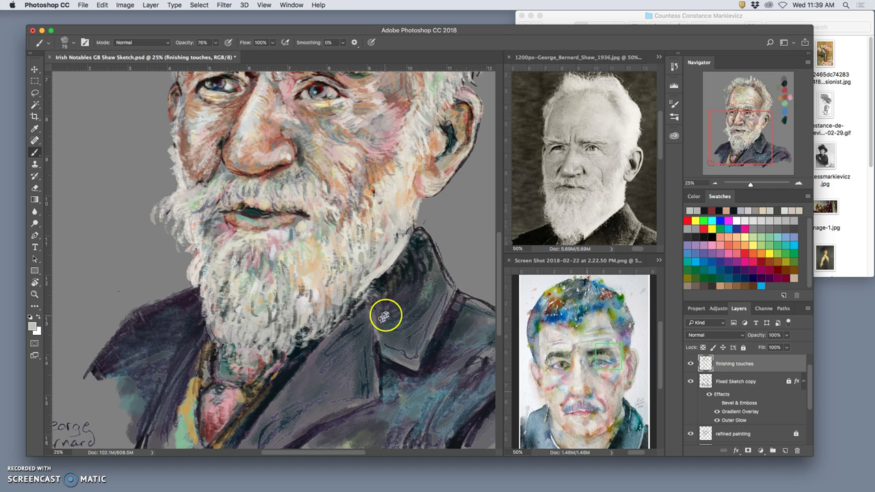
mouse_move(235, 336)
mouse_down()
mouse_move(186, 294)
mouse_move(194, 305)
mouse_move(197, 282)
mouse_move(184, 285)
mouse_move(181, 267)
mouse_move(187, 258)
mouse_move(197, 297)
mouse_up()
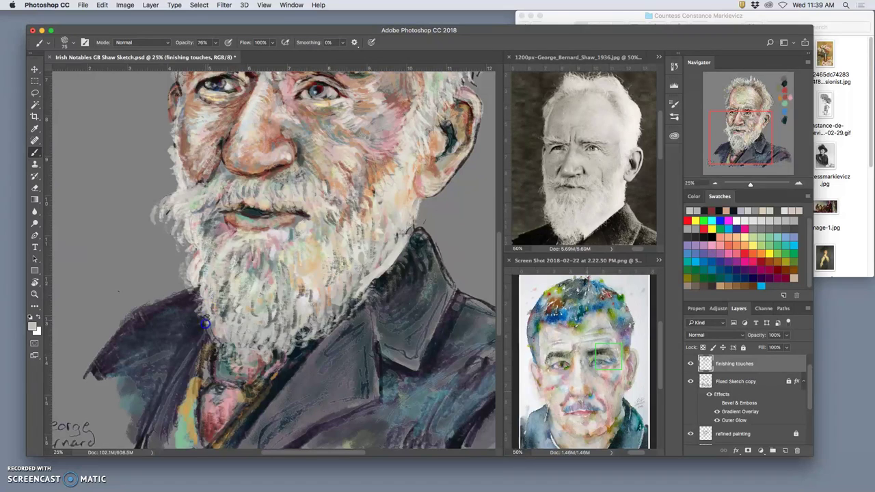
Step: Texture the coat collar with sampled blue-grey, pale grey and light green strokes
mouse_move(218, 342)
mouse_down()
mouse_move(289, 369)
mouse_move(387, 304)
mouse_move(353, 302)
mouse_move(432, 225)
mouse_move(423, 217)
mouse_move(415, 244)
mouse_move(408, 211)
mouse_move(423, 265)
mouse_move(421, 240)
mouse_move(419, 250)
mouse_move(434, 252)
mouse_move(428, 401)
mouse_move(431, 242)
mouse_move(421, 263)
mouse_move(423, 245)
mouse_move(430, 251)
mouse_move(426, 278)
mouse_move(442, 268)
mouse_move(432, 298)
mouse_up()
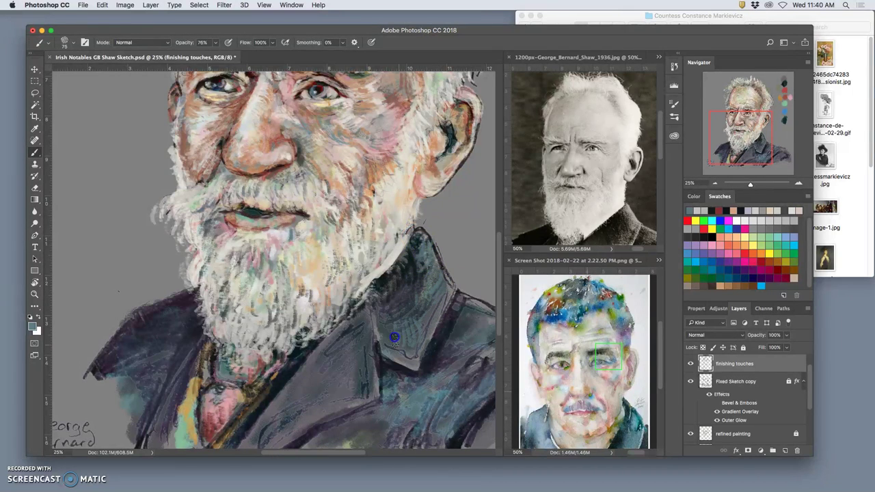
drag(396, 341, 411, 355)
alt+click(427, 313)
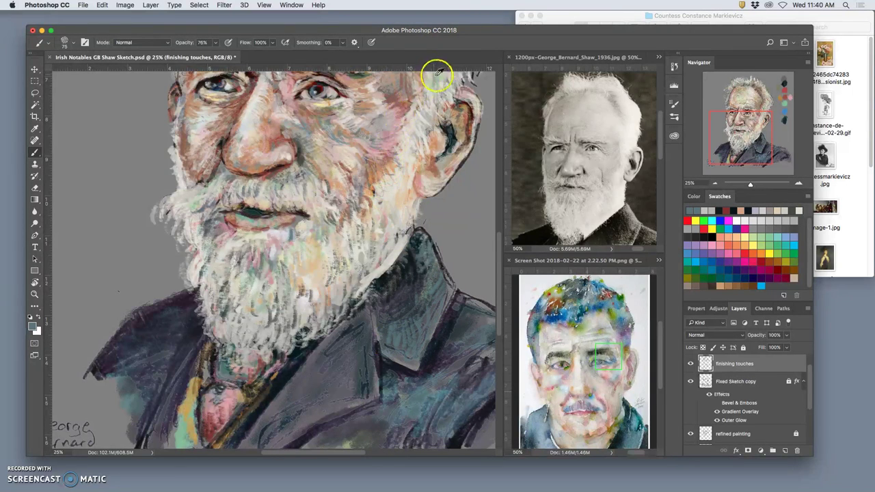
click(423, 326)
drag(423, 326, 421, 338)
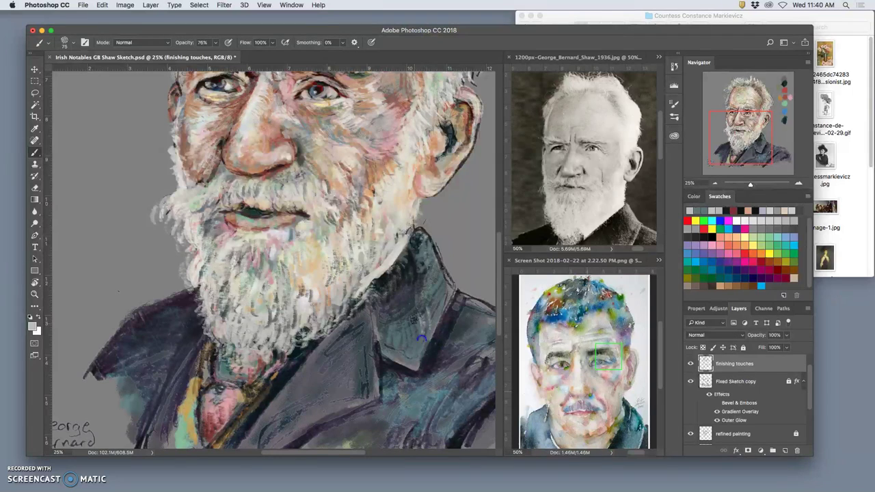
alt+click(437, 100)
click(405, 334)
click(411, 348)
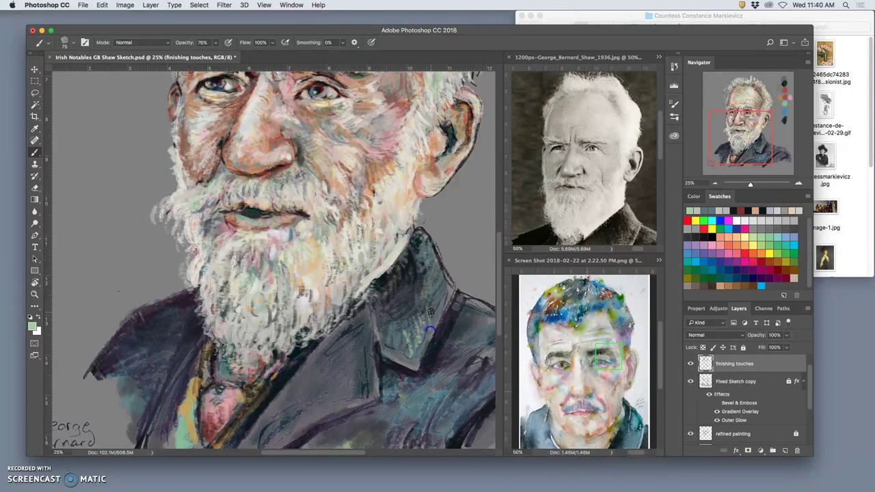
Step: Save the document and zoom out to 12.5% to view the whole portrait
key(super+s)
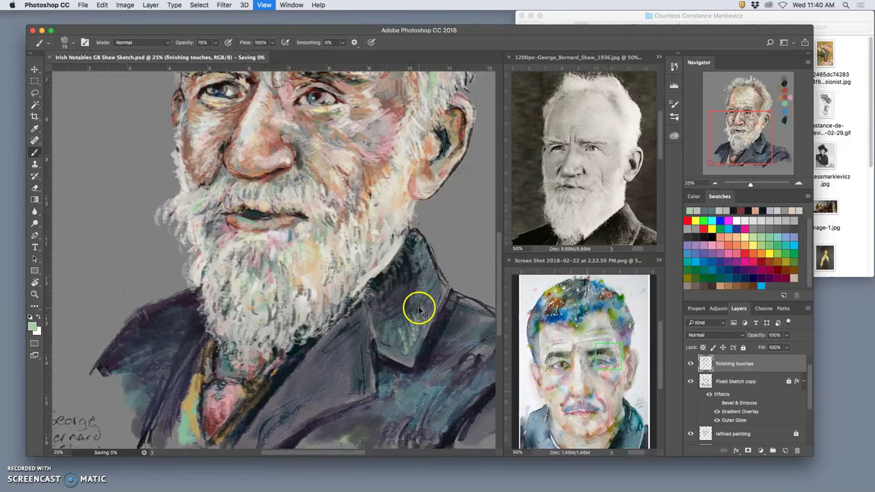
key(super+minus)
key(super+minus)
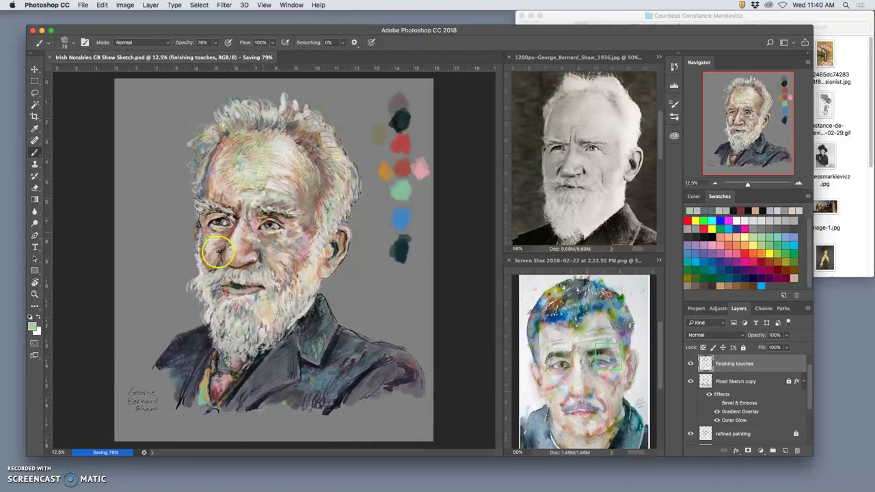
click(278, 379)
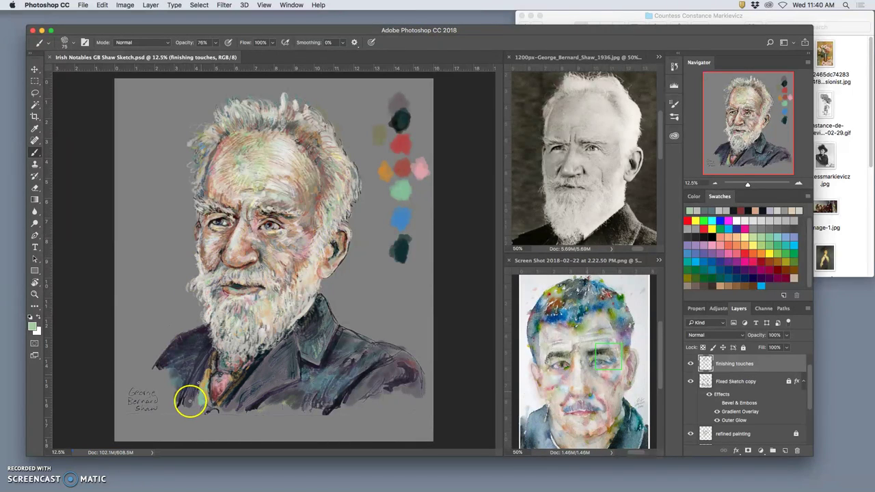
Step: Paint red, dark green and near-black strokes over the yellow-green clothing strip beside the tie, using sampled colours
mouse_move(210, 381)
mouse_down()
mouse_move(367, 360)
mouse_move(316, 214)
mouse_move(307, 236)
mouse_up()
alt+click(401, 142)
drag(209, 363, 206, 375)
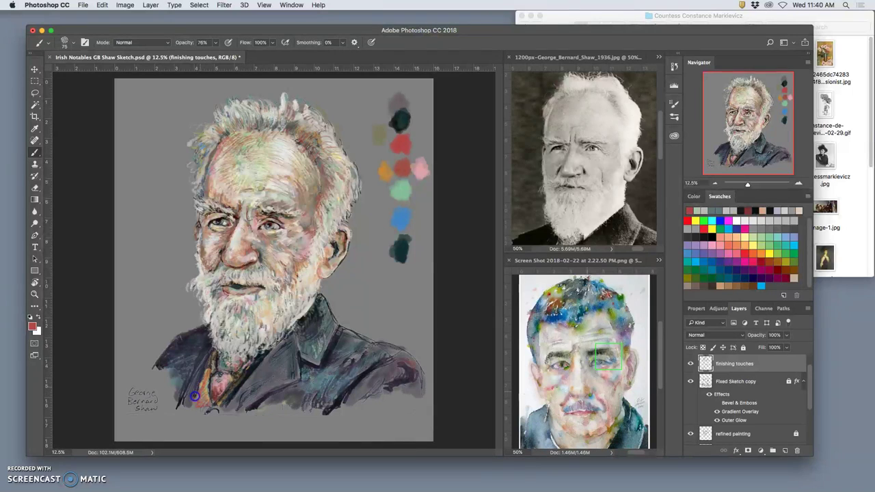
alt+click(401, 123)
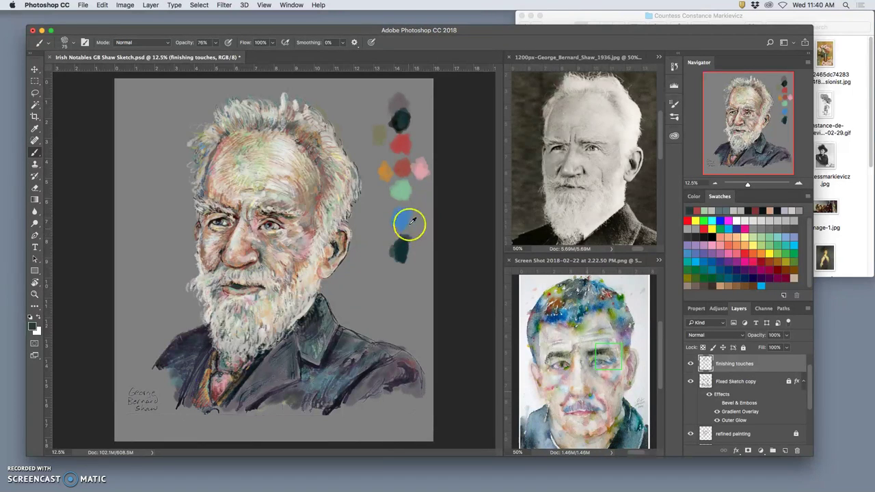
alt+click(403, 257)
drag(206, 371, 203, 399)
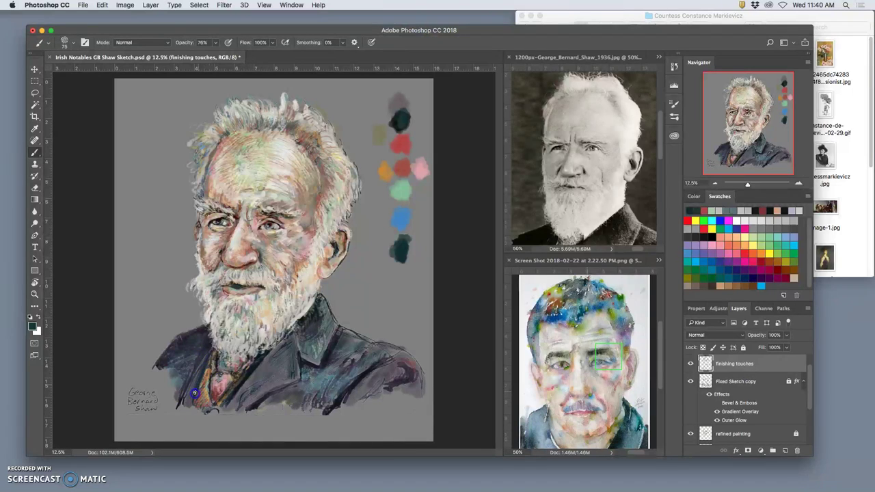
alt+click(248, 376)
drag(208, 368, 191, 394)
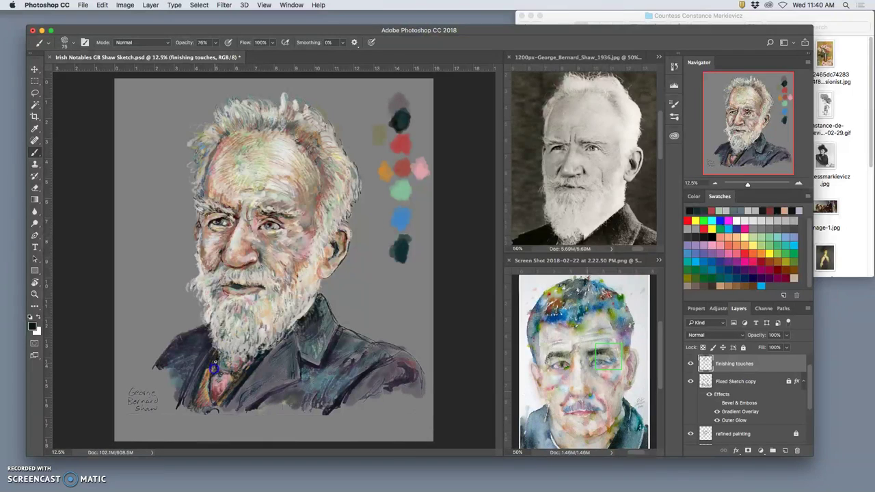
Step: Zoom the black-and-white Shaw reference photo out to 33.33% to examine the clothing, and return to the painting
click(607, 57)
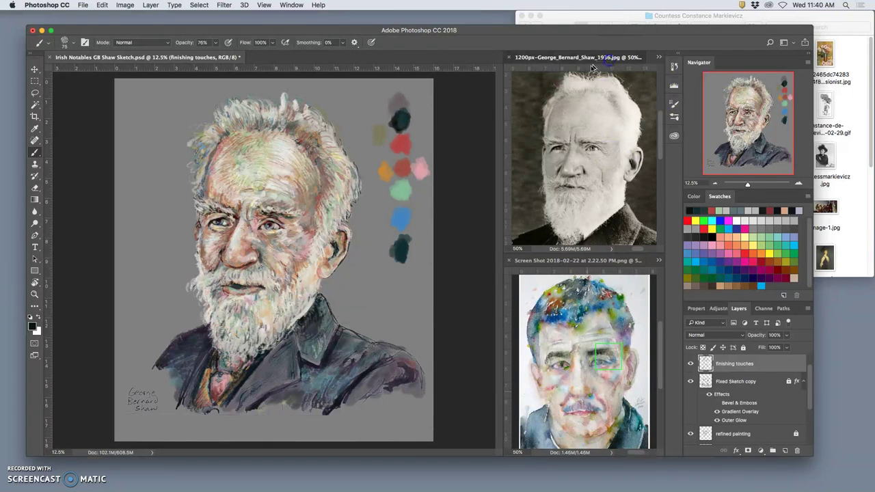
key(super+minus)
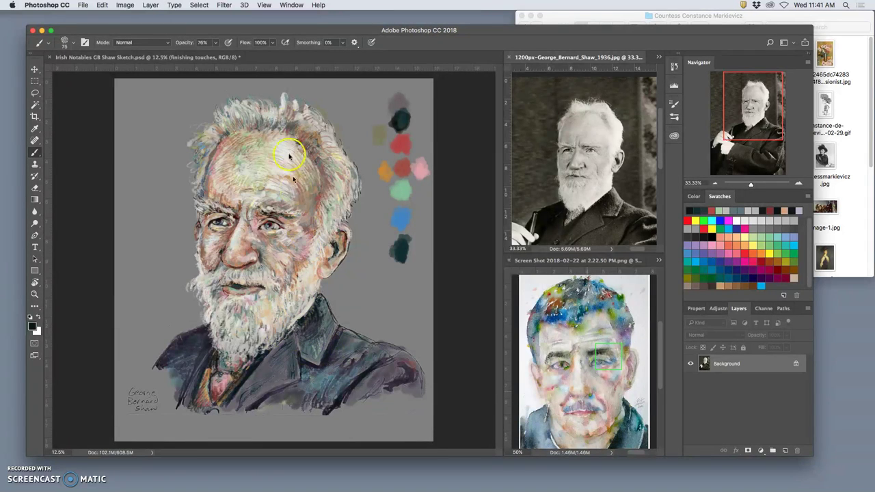
click(206, 63)
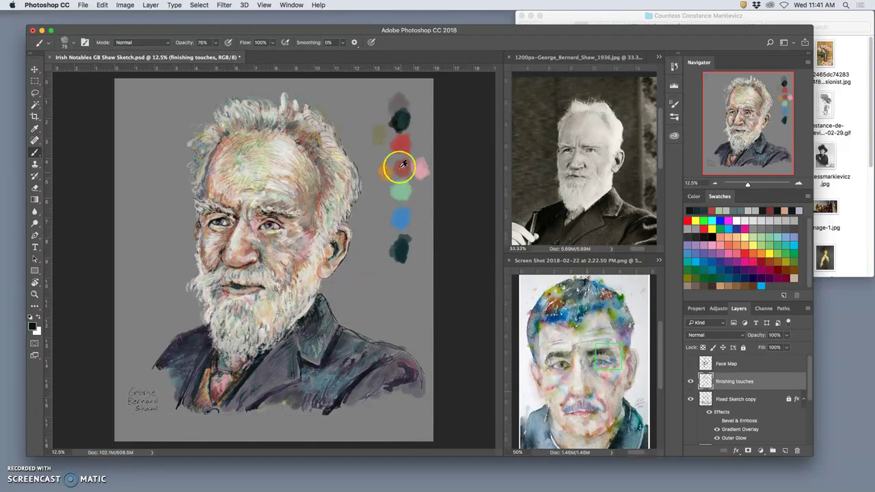
Step: Add mint green strokes, sampled from the painted palette, to the clothing strip beside the tie
alt+click(402, 125)
alt+click(401, 191)
drag(212, 369, 205, 377)
drag(206, 378, 205, 378)
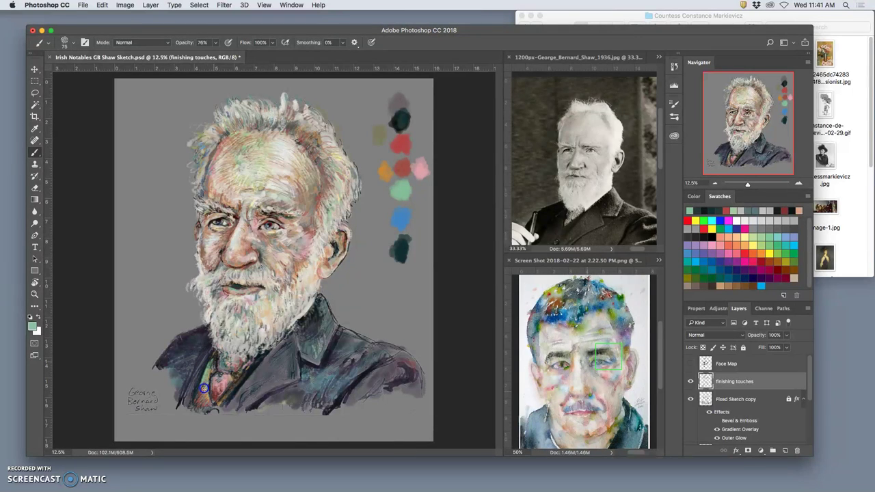
Step: Show shaw.jpg in place of the watercolour portrait as the colour reference
click(658, 259)
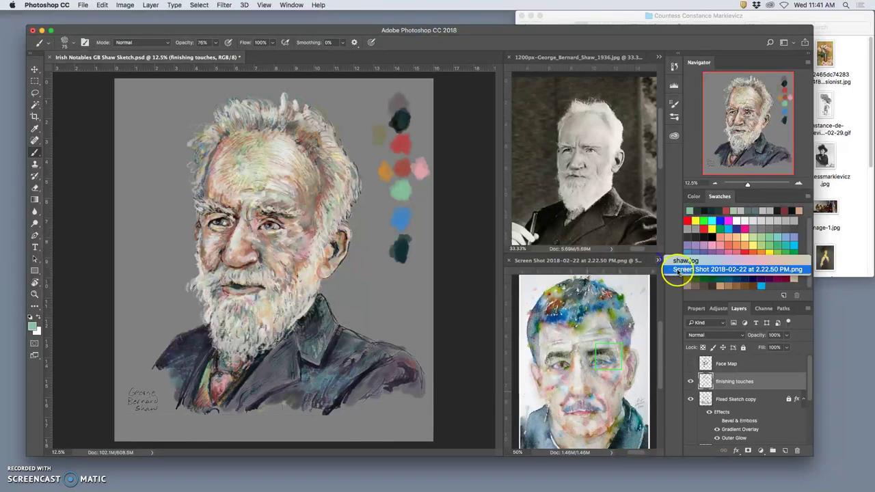
click(684, 261)
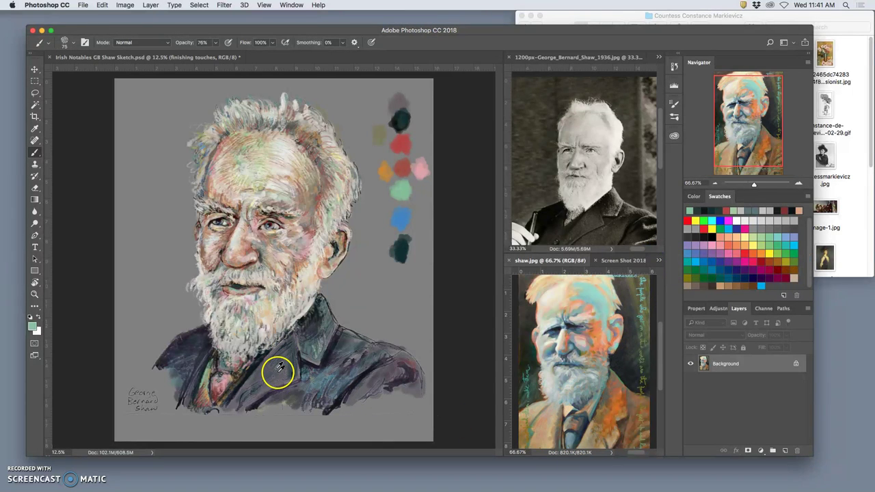
Step: Add pink strokes, sampled from the painted palette, to the jacket front on the signature side of the tie
alt+click(414, 170)
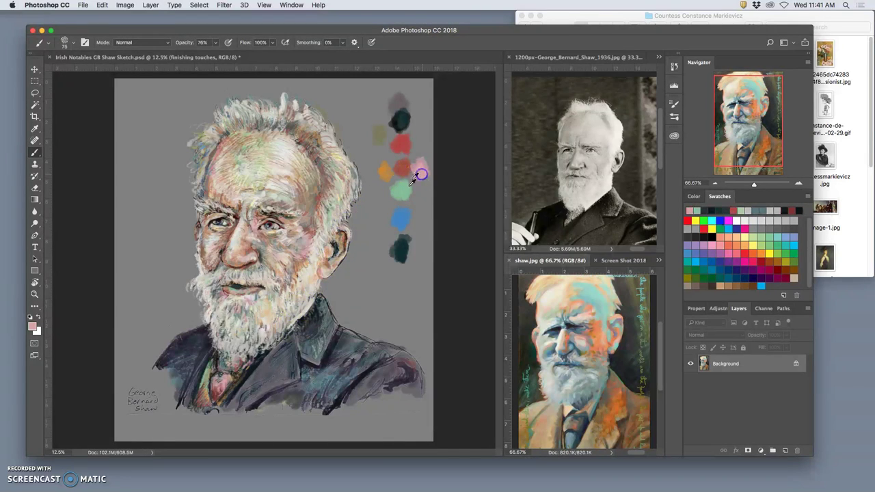
click(196, 348)
mouse_move(199, 357)
mouse_down()
mouse_move(212, 346)
mouse_move(195, 370)
mouse_move(203, 386)
mouse_move(203, 358)
mouse_move(188, 380)
mouse_up()
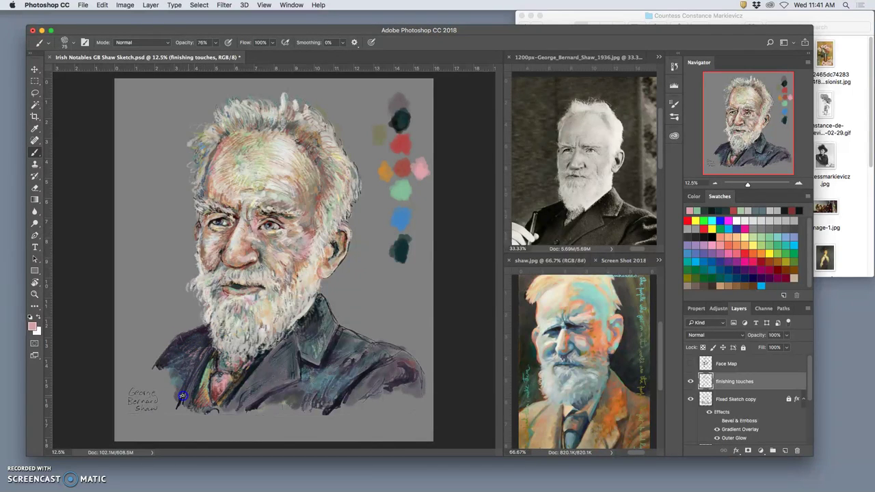
Step: Paint near-black green strokes, sampled from the painted palette, over both sides of the jacket front and the chest below the collar
alt+click(398, 124)
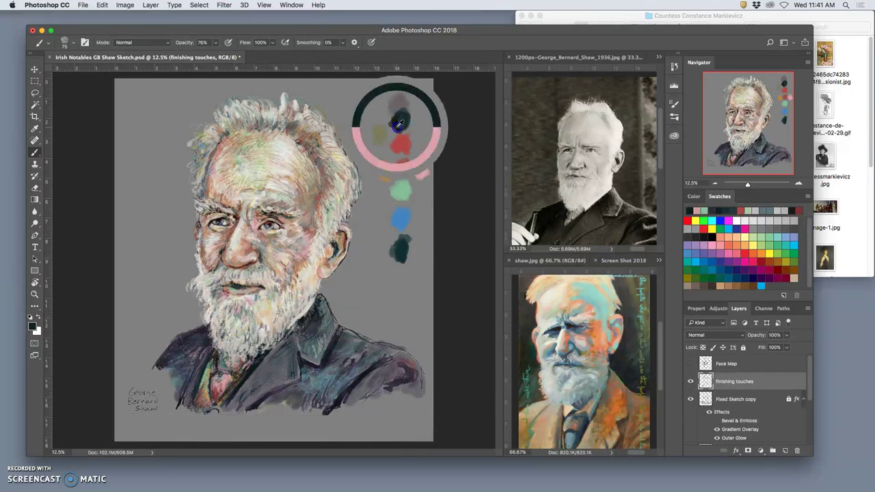
mouse_move(189, 365)
mouse_down()
mouse_move(180, 387)
mouse_move(181, 373)
mouse_move(203, 355)
mouse_up()
mouse_move(321, 347)
mouse_down()
mouse_move(315, 384)
mouse_move(283, 397)
mouse_move(278, 400)
mouse_up()
mouse_move(313, 376)
mouse_down()
mouse_move(294, 396)
mouse_move(307, 399)
mouse_up()
click(332, 381)
click(313, 367)
Step: Add mint green strokes, sampled from the painted palette, to the wide lapel below the beard
alt+click(384, 212)
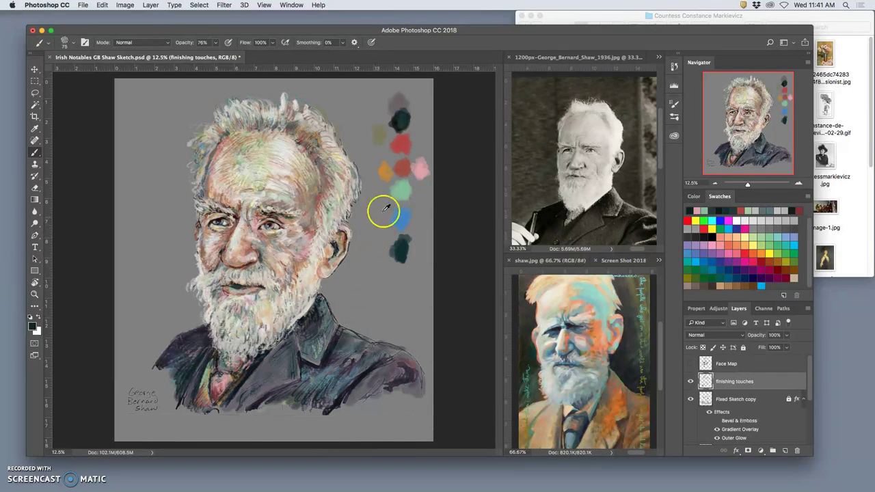
alt+click(401, 188)
click(279, 350)
mouse_move(279, 351)
mouse_down()
mouse_move(260, 382)
mouse_move(283, 378)
mouse_up()
click(271, 376)
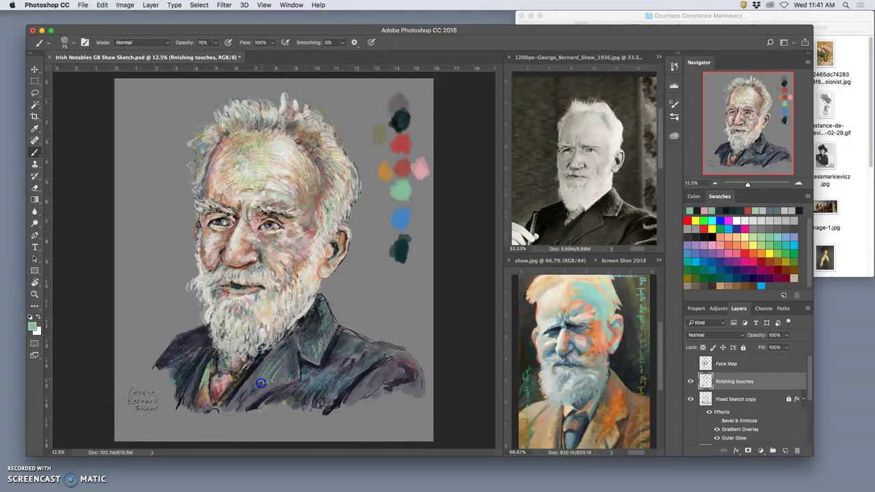
Step: Layer muted brown and slate grey strokes, sampled from the hair beside the forehead, over the wide lapel
alt+click(398, 159)
alt+click(204, 185)
click(275, 369)
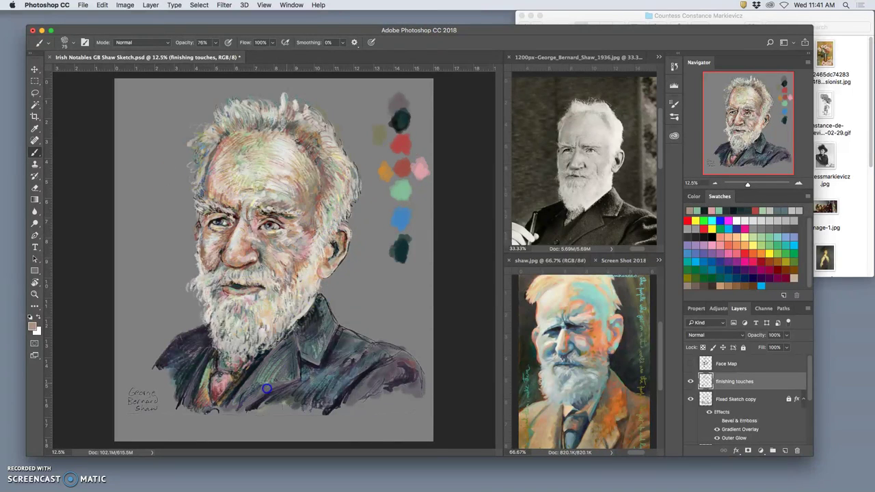
alt+click(208, 192)
click(273, 363)
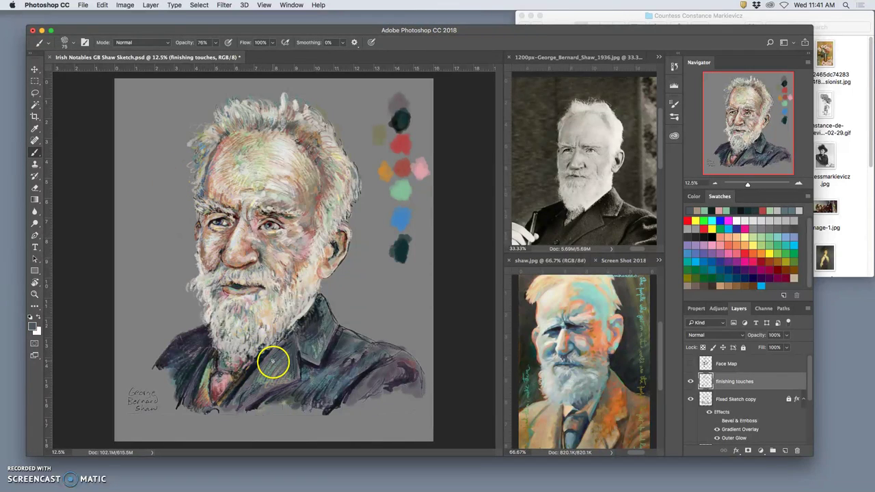
click(242, 396)
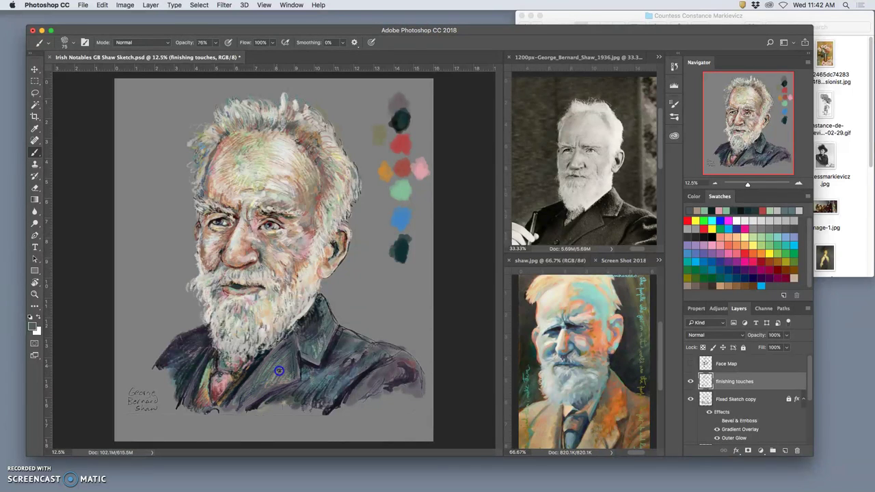
Step: Paint dusty pink strokes, sampled from the cheek, across the lapel, the jacket's lower edge and the chest
alt+click(300, 253)
click(278, 401)
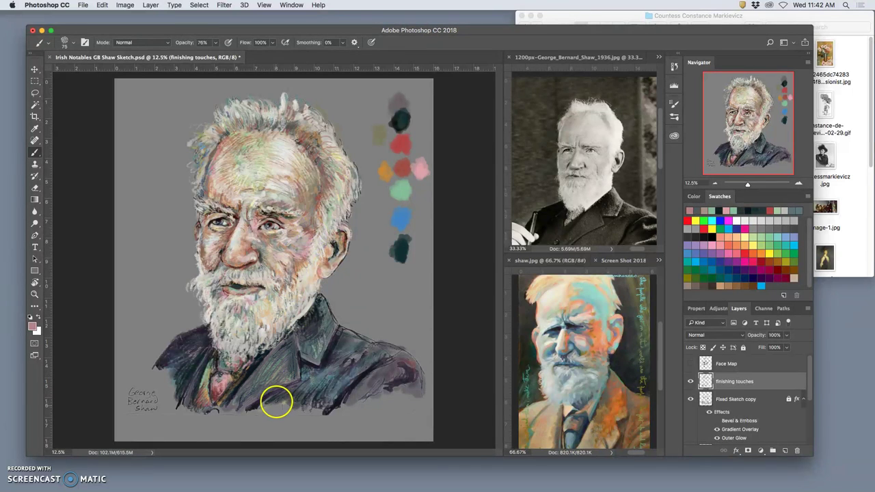
mouse_move(271, 385)
mouse_down()
mouse_move(269, 373)
mouse_move(260, 376)
mouse_move(231, 404)
mouse_move(246, 407)
mouse_up()
click(230, 408)
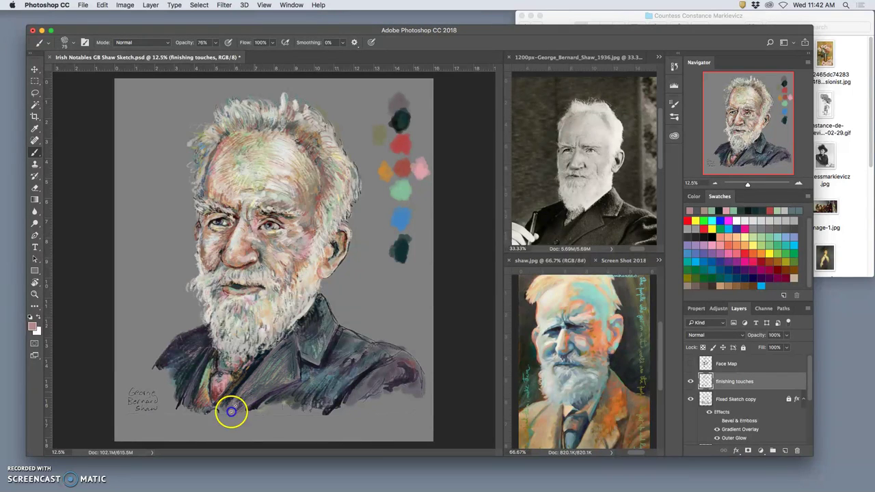
click(244, 400)
mouse_move(286, 368)
mouse_down()
mouse_move(320, 398)
mouse_move(272, 407)
mouse_move(310, 385)
mouse_move(287, 411)
mouse_move(312, 393)
mouse_move(298, 410)
mouse_move(307, 395)
mouse_move(297, 387)
mouse_move(302, 397)
mouse_move(315, 386)
mouse_move(315, 273)
mouse_move(304, 272)
mouse_move(319, 403)
mouse_move(321, 374)
mouse_up()
click(301, 386)
Step: Add light grey highlight strokes, sampled from the beard, to the collar, lapel, shoulder and sleeve of the jacket
alt+click(306, 274)
click(311, 321)
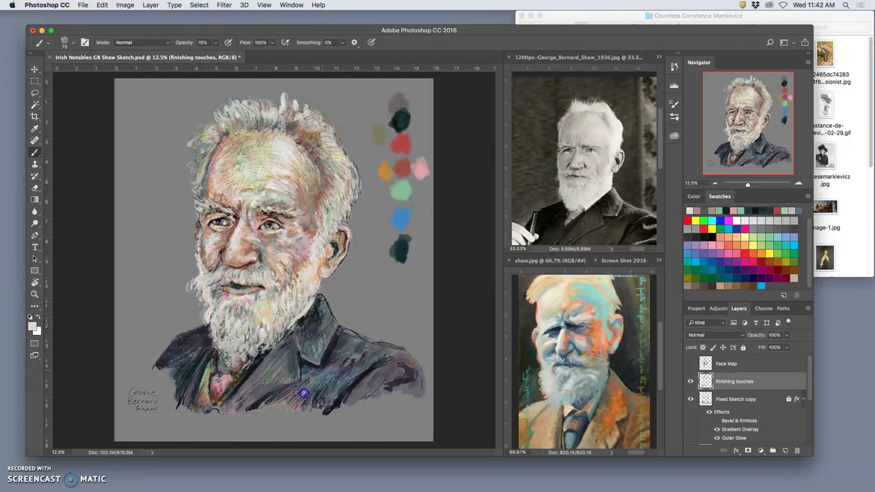
drag(356, 339, 335, 377)
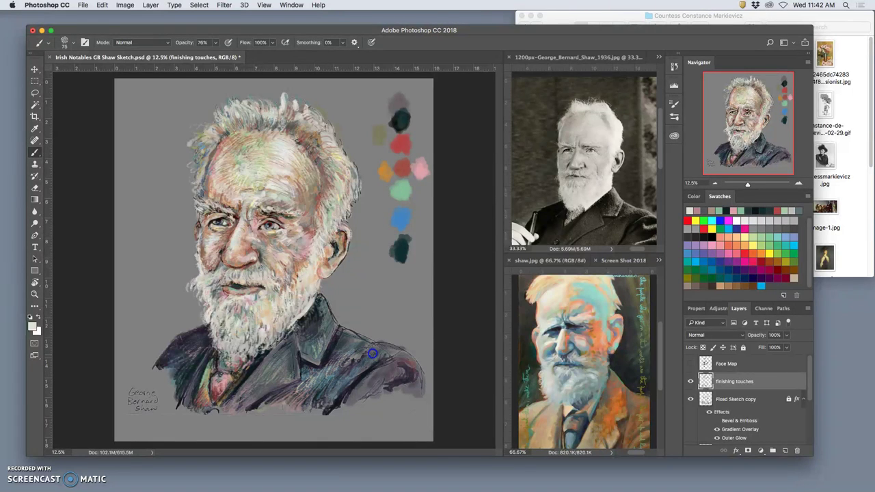
mouse_move(289, 395)
mouse_down()
mouse_move(260, 390)
mouse_move(235, 401)
mouse_move(248, 396)
mouse_up()
mouse_move(271, 375)
mouse_down()
mouse_move(258, 394)
mouse_move(258, 383)
mouse_move(306, 332)
mouse_move(310, 346)
mouse_move(319, 329)
mouse_move(324, 334)
mouse_up()
click(303, 335)
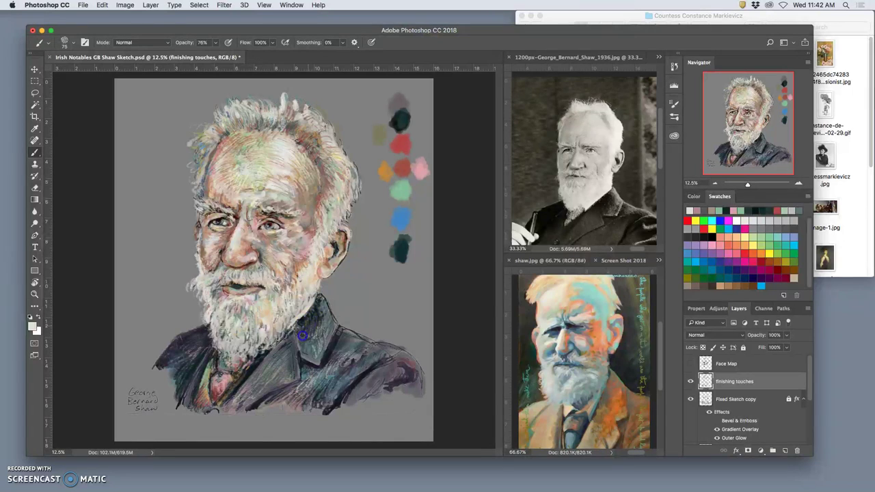
mouse_move(312, 349)
mouse_down()
mouse_move(328, 318)
mouse_move(328, 335)
mouse_move(360, 355)
mouse_up()
mouse_move(373, 391)
mouse_down()
mouse_move(383, 373)
mouse_move(371, 383)
mouse_move(390, 377)
mouse_move(387, 391)
mouse_up()
Step: Paint brick red strokes, sampled from the painted palette, over the sleeve, shoulder, lapel and collar
alt+click(402, 176)
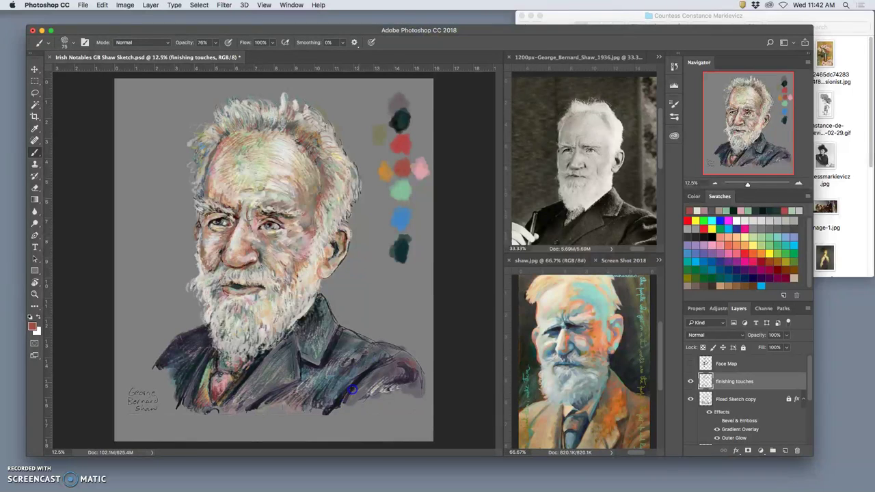
mouse_move(374, 367)
mouse_down()
mouse_move(361, 390)
mouse_move(369, 395)
mouse_up()
drag(364, 352, 348, 354)
mouse_move(313, 363)
mouse_down()
mouse_move(296, 377)
mouse_move(279, 355)
mouse_up()
drag(303, 326, 305, 322)
Step: Sample the brighter red from the painted palette as the foreground colour and save the portrait file
drag(406, 130, 400, 144)
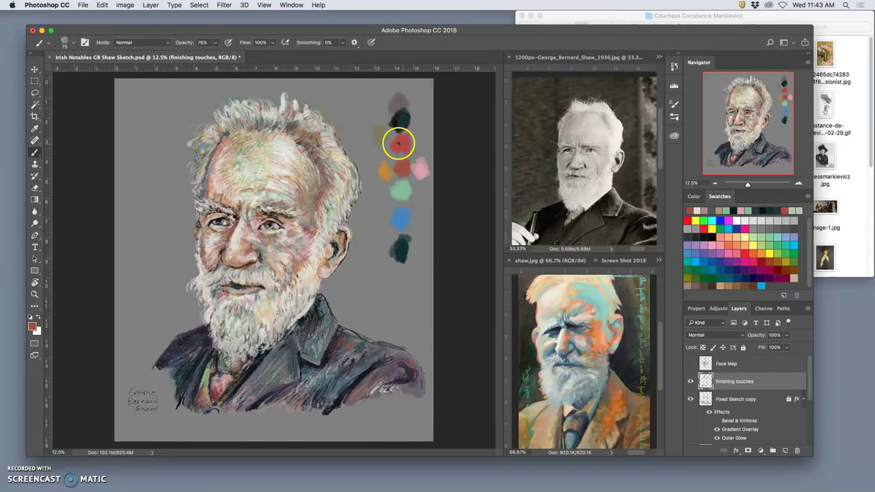
right_click(191, 57)
click(190, 30)
alt+click(201, 28)
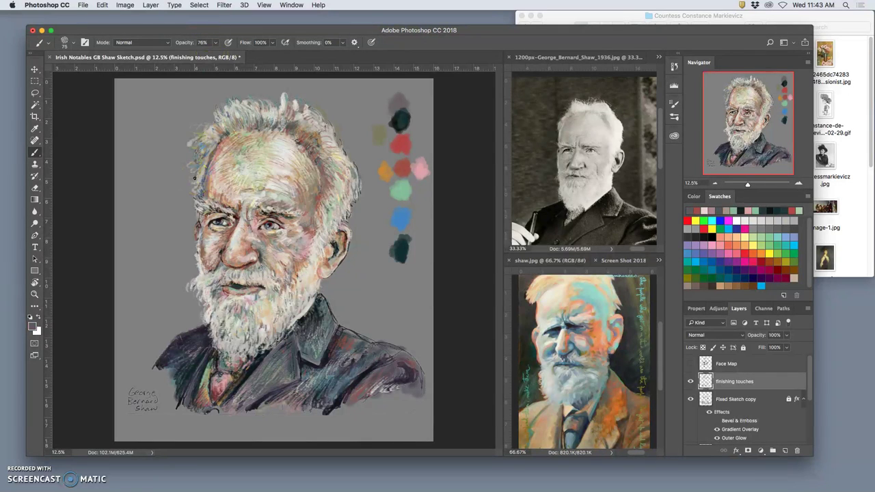
key(super+s)
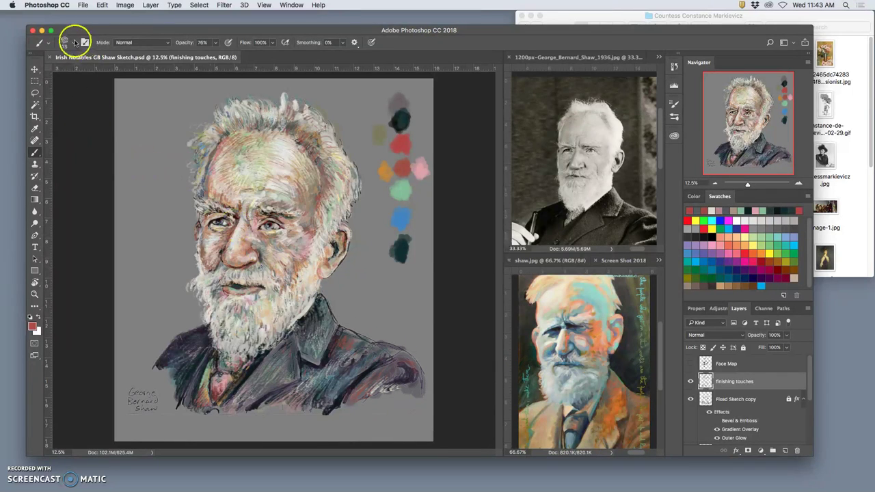
Step: Choose the Kyle's Ultimate Pastel Palooza brush at 140 px and paint blue strokes, sampled from the palette, along the outer sleeve
click(75, 42)
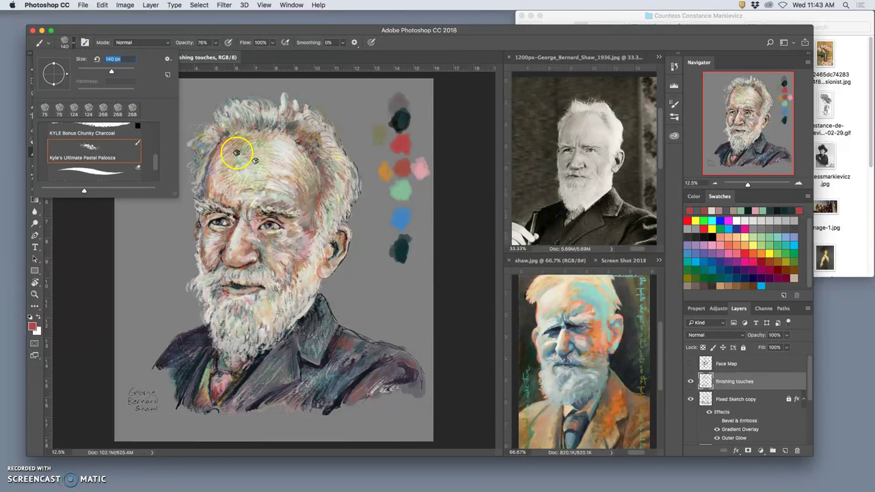
alt+click(401, 216)
mouse_move(392, 370)
mouse_down()
mouse_move(409, 362)
mouse_move(413, 391)
mouse_up()
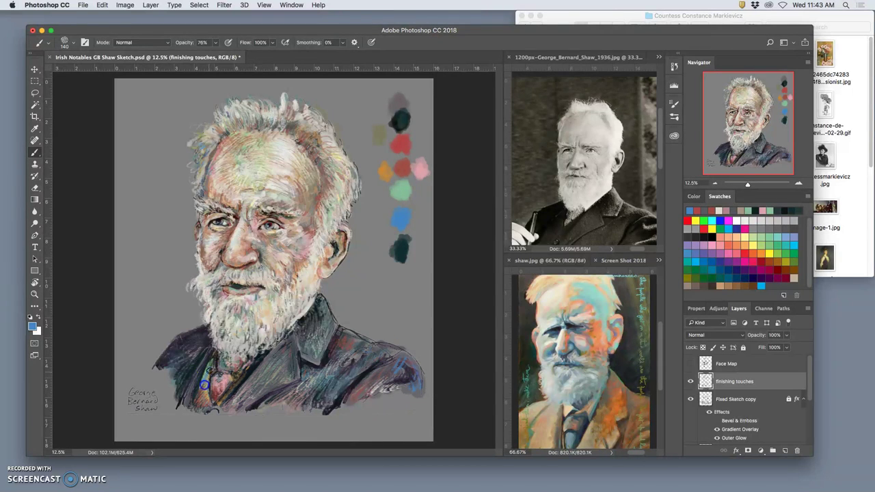
Step: Paint over the clothing strip beside the tie and the adjoining jacket front with sampled red and dark grey-green
alt+click(404, 165)
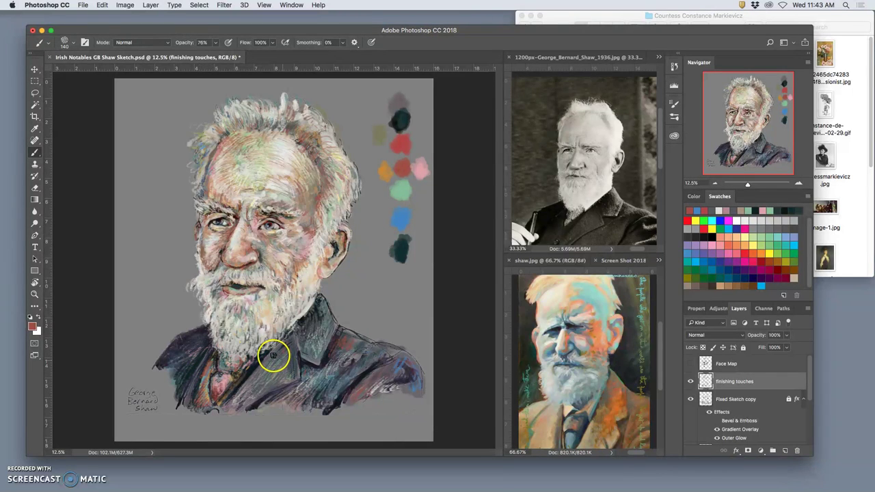
alt+click(211, 365)
drag(210, 363, 201, 388)
alt+click(208, 383)
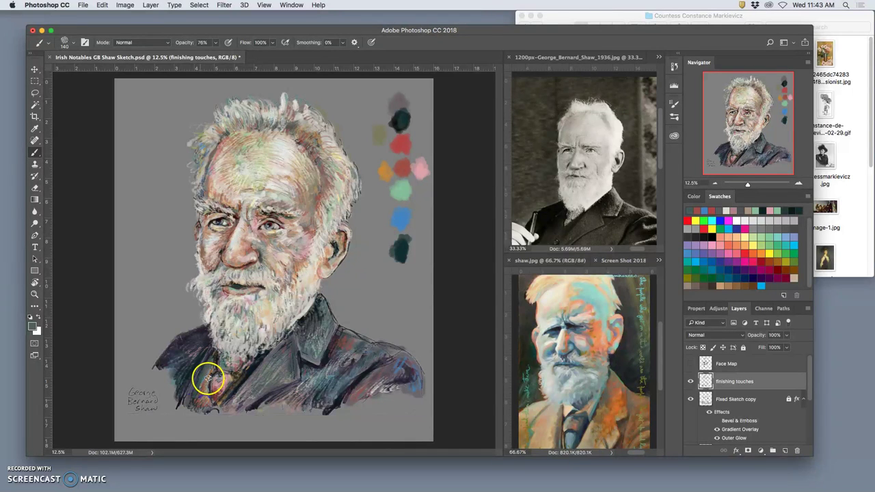
drag(204, 406, 205, 408)
drag(205, 333, 207, 346)
Step: Tone down the blue on the outer sleeve with dark mauve and dark slate strokes in sampled colours
alt+click(213, 358)
alt+click(404, 389)
drag(413, 384, 420, 398)
alt+click(406, 241)
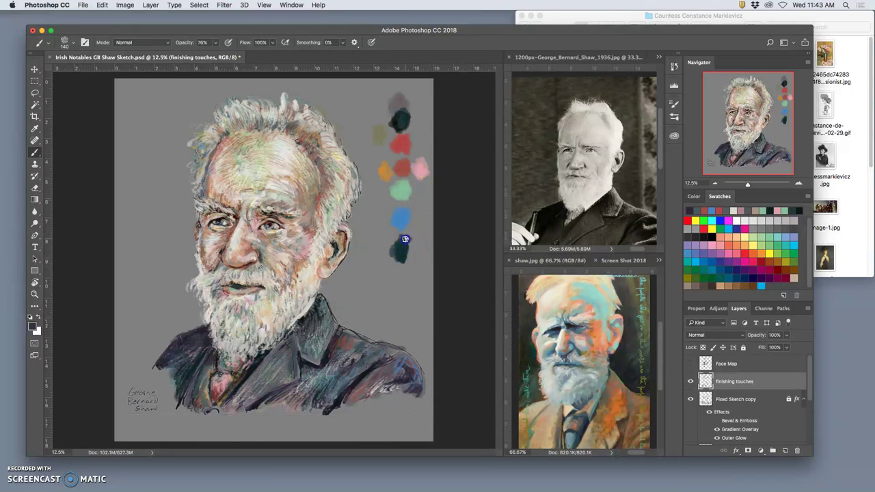
drag(404, 373, 349, 402)
mouse_move(395, 368)
mouse_down()
mouse_move(380, 384)
mouse_move(404, 376)
mouse_move(372, 392)
mouse_move(388, 375)
mouse_up()
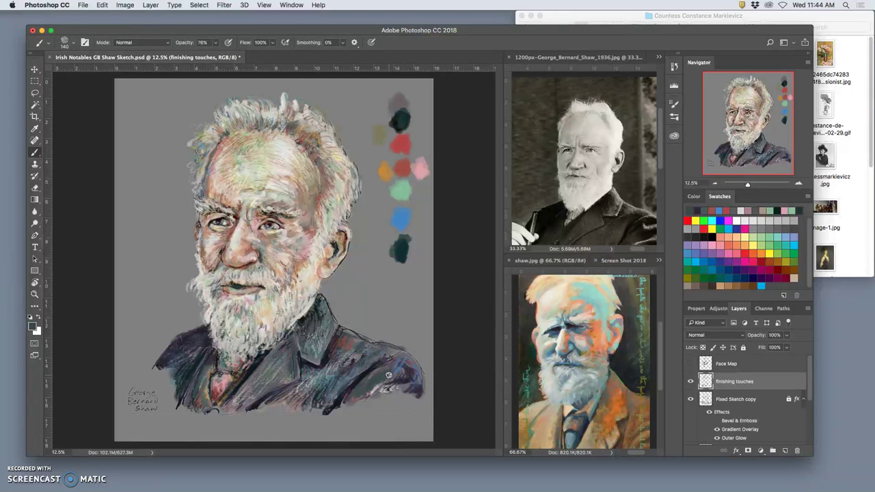
Step: Add dark slate strokes along the beard's lower edge by the collar and on the clothing strip beside the tie
click(358, 317)
drag(359, 317, 354, 323)
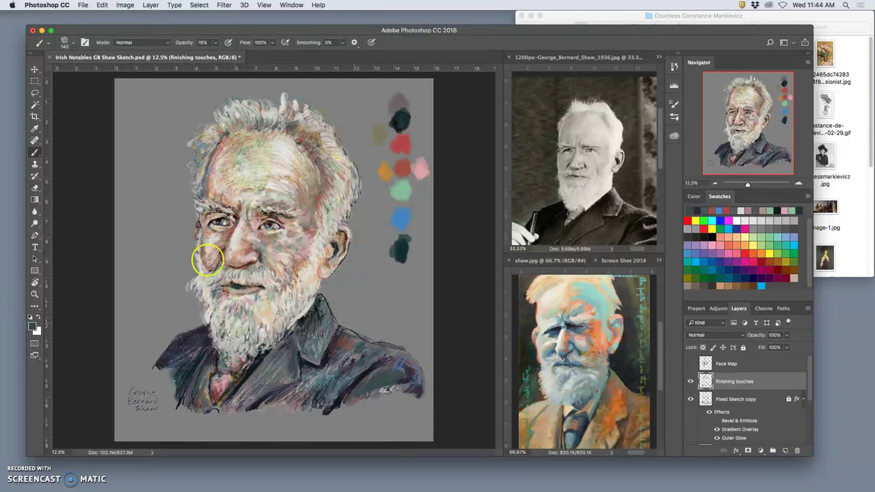
mouse_move(259, 331)
mouse_down()
mouse_move(258, 302)
mouse_move(287, 264)
mouse_move(301, 322)
mouse_up()
alt+click(300, 321)
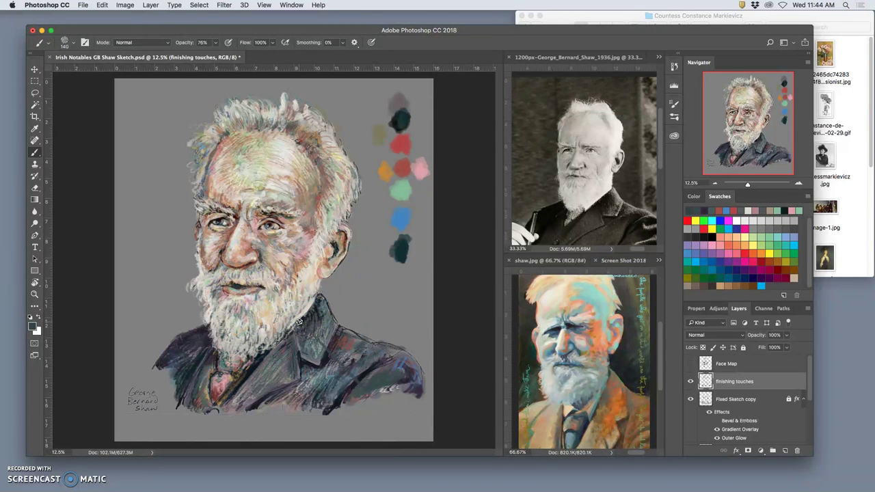
alt+click(212, 357)
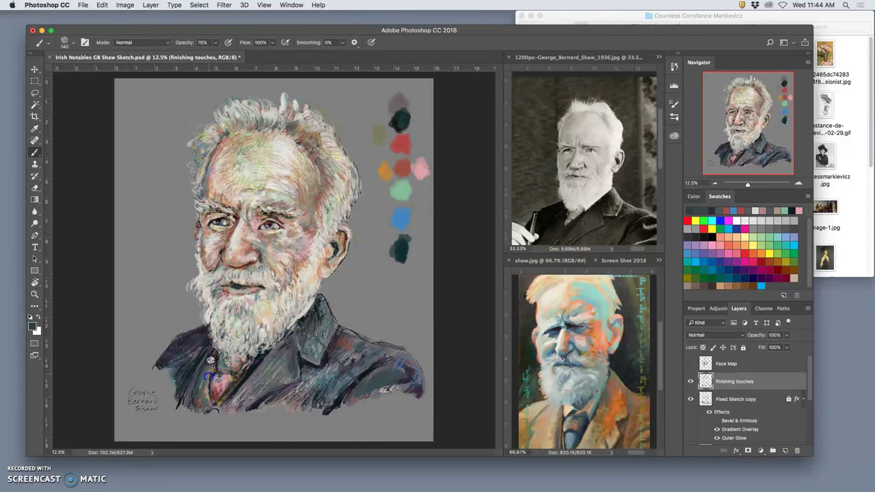
drag(201, 386, 205, 383)
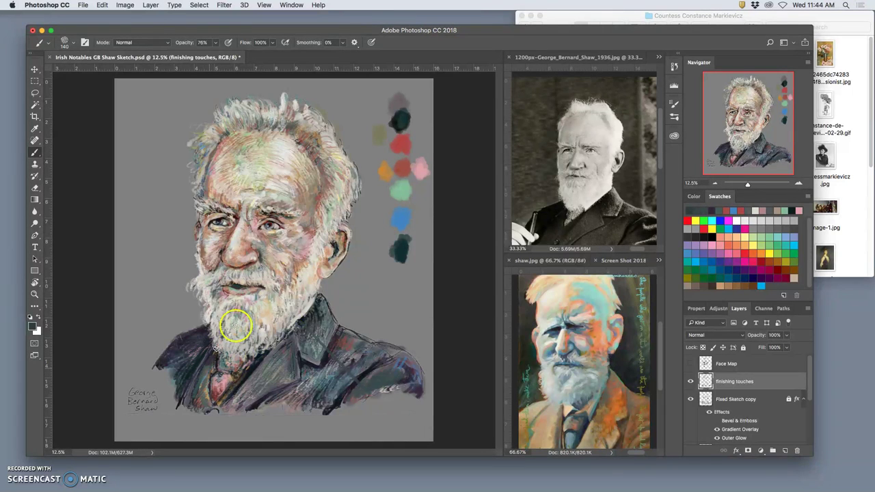